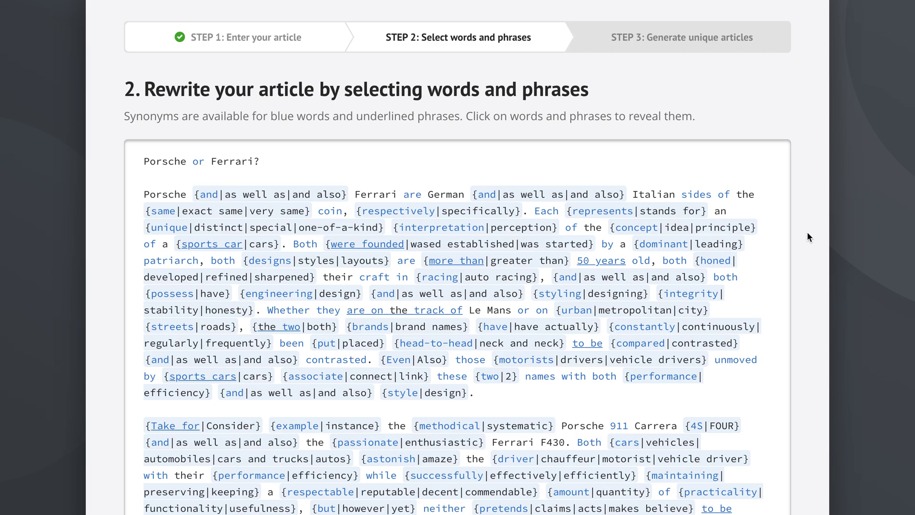
Finalize the 'Porsche or Ferrari?' spun article so it is saved to the Archive.
{"action": "scroll", "coordinate": [807, 232], "scroll_direction": "down", "scroll_amount": 9}
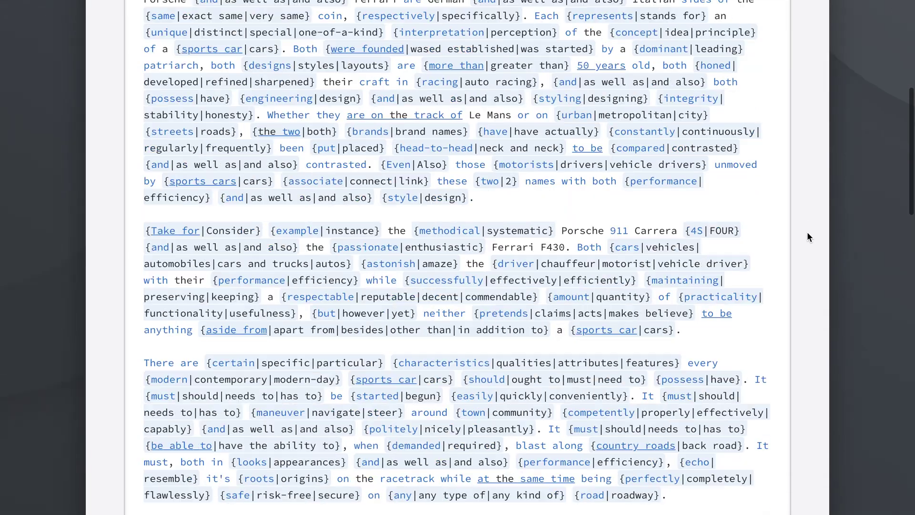
{"action": "scroll", "coordinate": [807, 231], "scroll_direction": "down", "scroll_amount": 20}
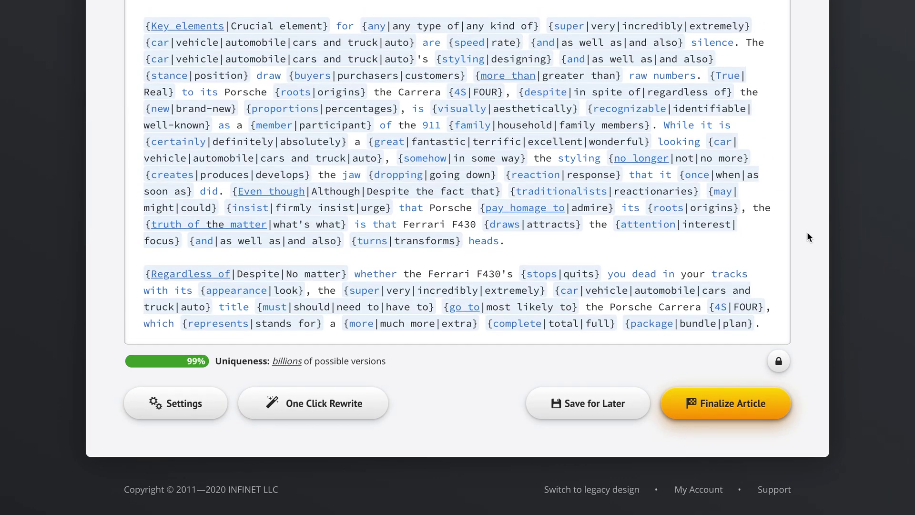
{"action": "left_click", "coordinate": [721, 405]}
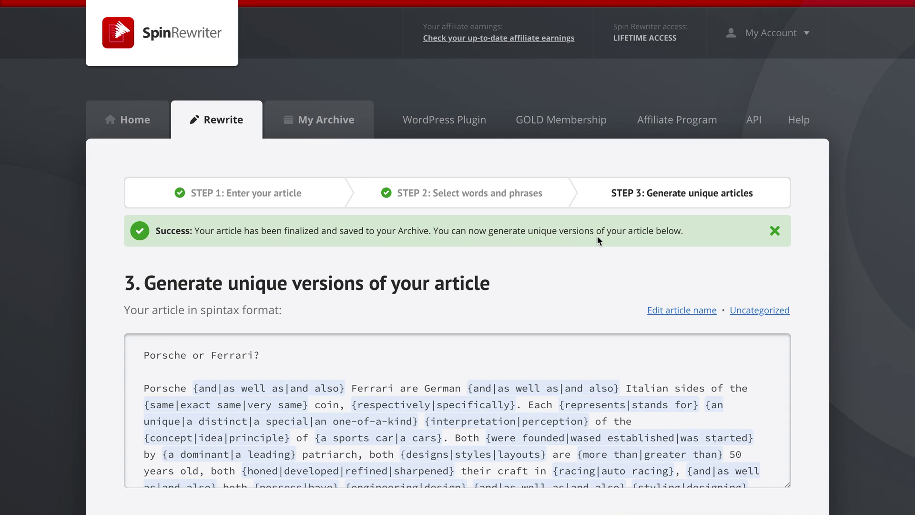
Dismiss the green success notice and scroll to the Generate a Unique Article button.
{"action": "left_click", "coordinate": [775, 232]}
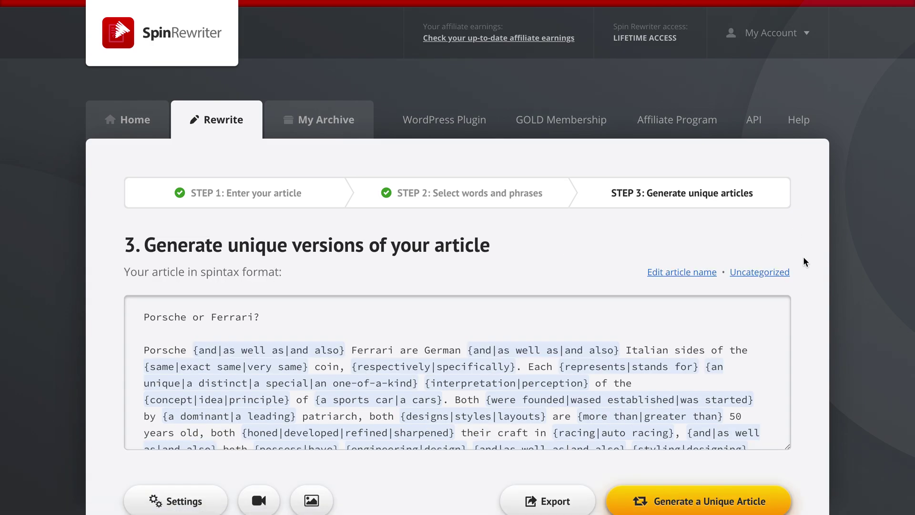
{"action": "scroll", "coordinate": [809, 280], "scroll_direction": "down", "scroll_amount": 5}
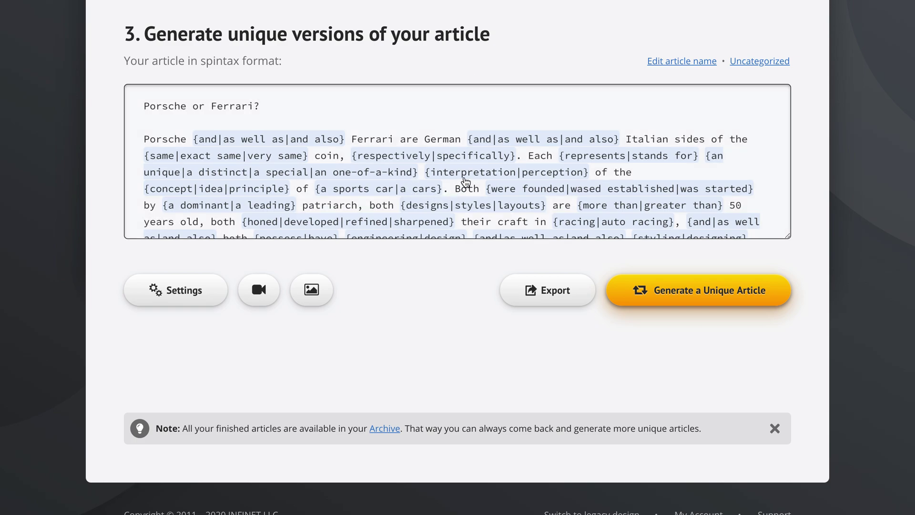
{"action": "scroll", "coordinate": [462, 181], "scroll_direction": "down", "scroll_amount": 6}
{"action": "scroll", "coordinate": [465, 182], "scroll_direction": "up", "scroll_amount": 8}
Generate unique versions repeatedly until the 98% unique, 636-word, 3881-character variant appears.
{"action": "left_click", "coordinate": [714, 291]}
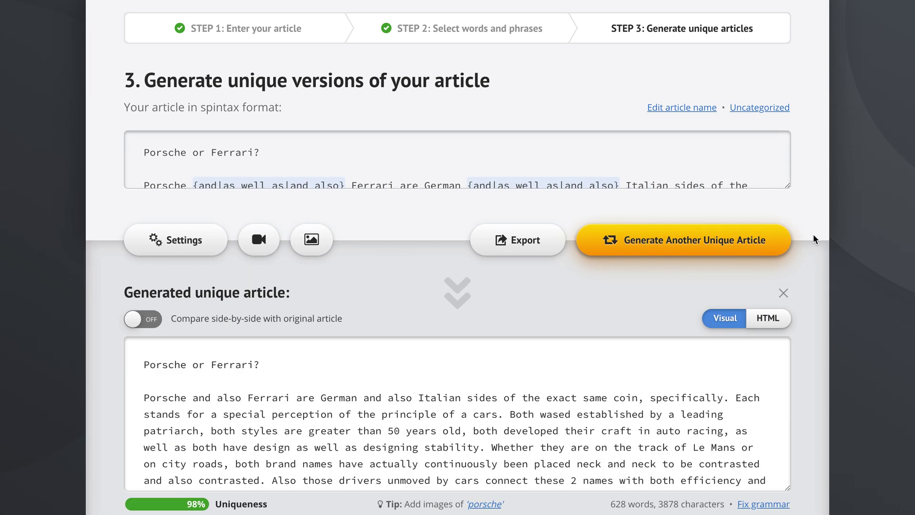
{"action": "scroll", "coordinate": [813, 233], "scroll_direction": "down", "scroll_amount": 1}
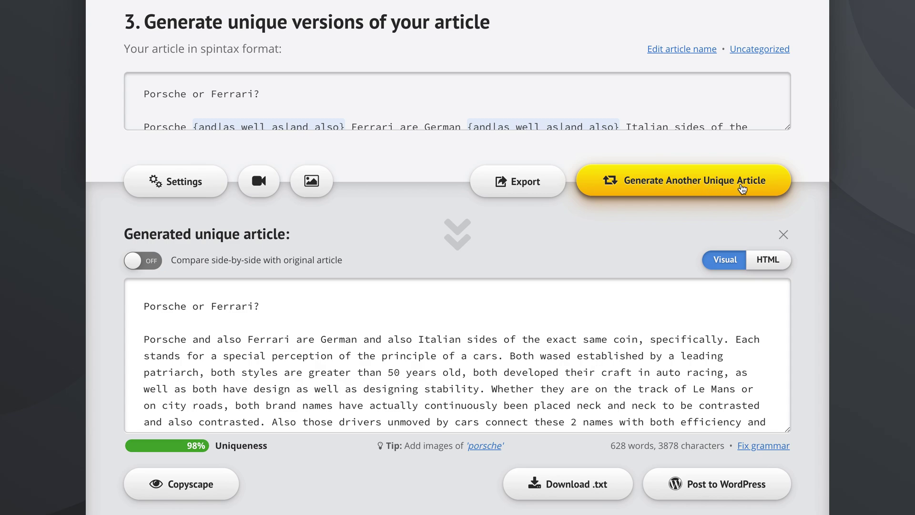
{"action": "left_click", "coordinate": [709, 188]}
{"action": "left_click", "coordinate": [709, 188]}
{"action": "left_click", "coordinate": [709, 188]}
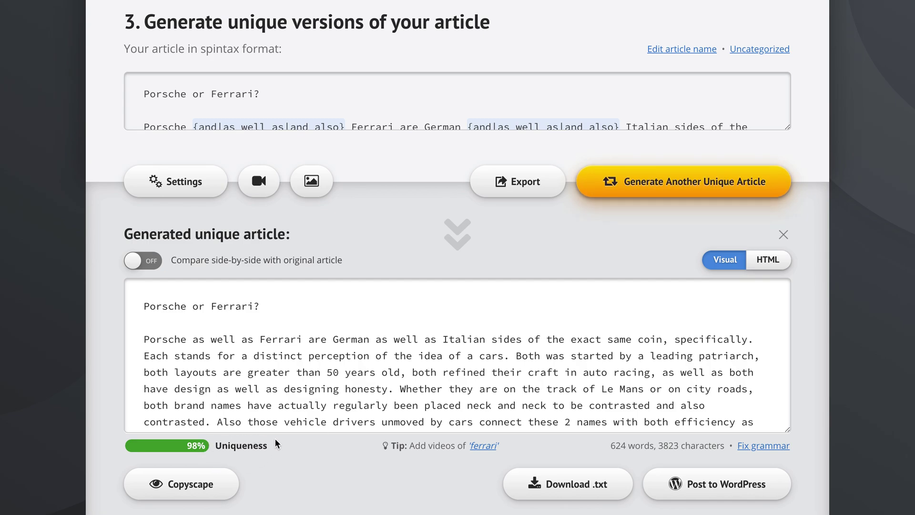
{"action": "left_click", "coordinate": [641, 180]}
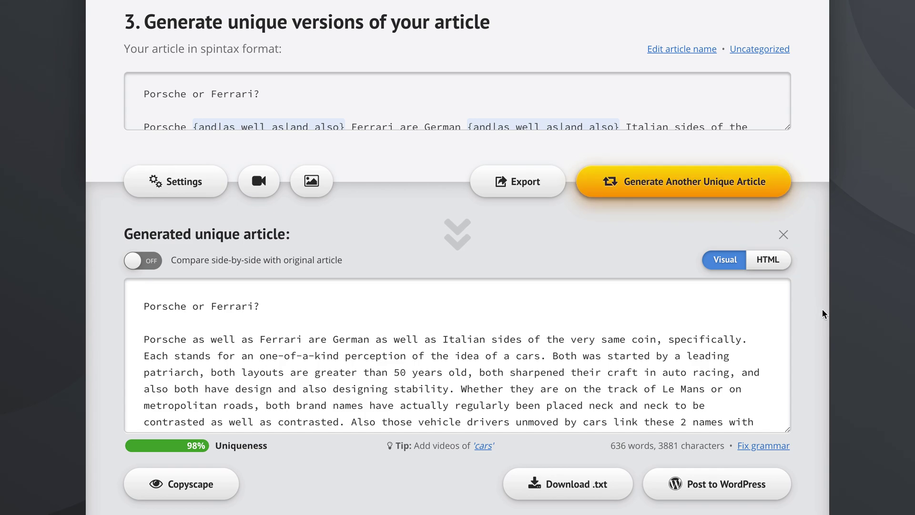
{"action": "scroll", "coordinate": [821, 312], "scroll_direction": "down", "scroll_amount": 2}
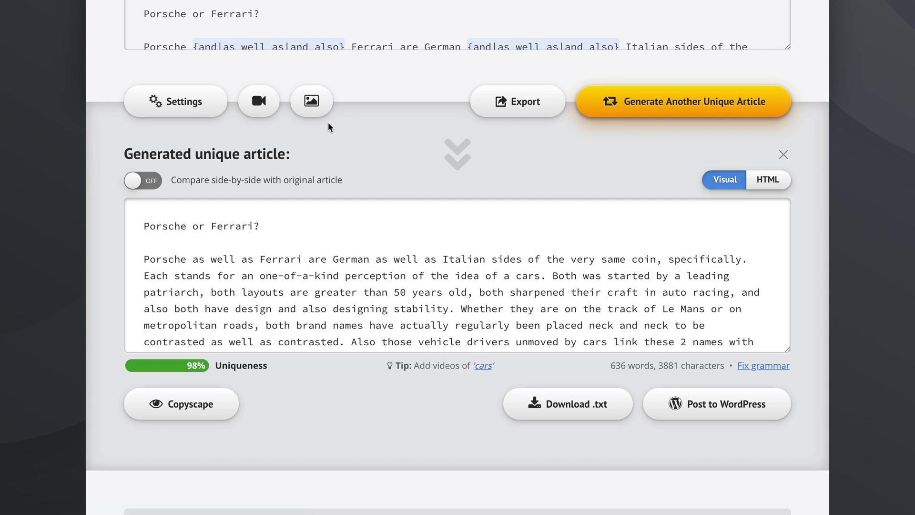
{"action": "left_click", "coordinate": [260, 102]}
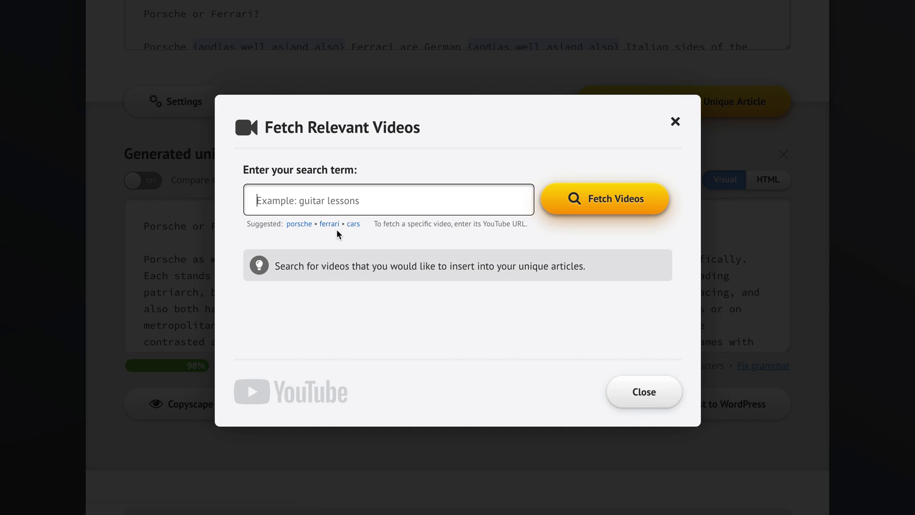
Search videos for 'porsche' and select the Cayman GT4, 911 Targa 4S and Taycan drift videos.
{"action": "left_click", "coordinate": [299, 225]}
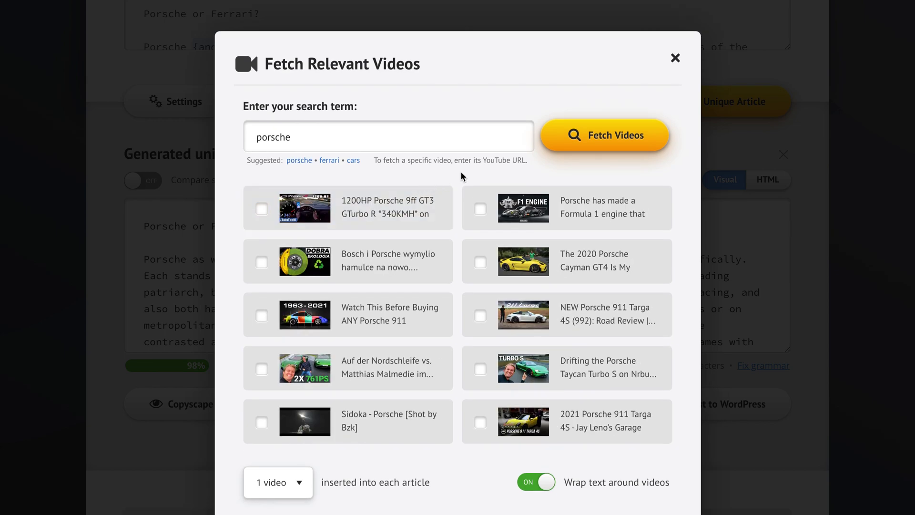
{"action": "left_click", "coordinate": [480, 262]}
{"action": "left_click", "coordinate": [480, 315]}
{"action": "left_click", "coordinate": [484, 370]}
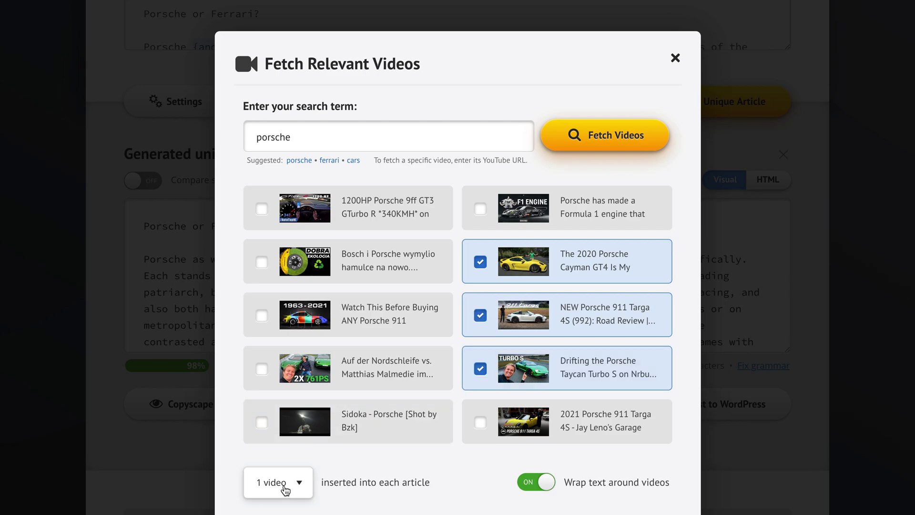
{"action": "scroll", "coordinate": [399, 464], "scroll_direction": "down", "scroll_amount": 2}
{"action": "scroll", "coordinate": [399, 464], "scroll_direction": "down", "scroll_amount": 1}
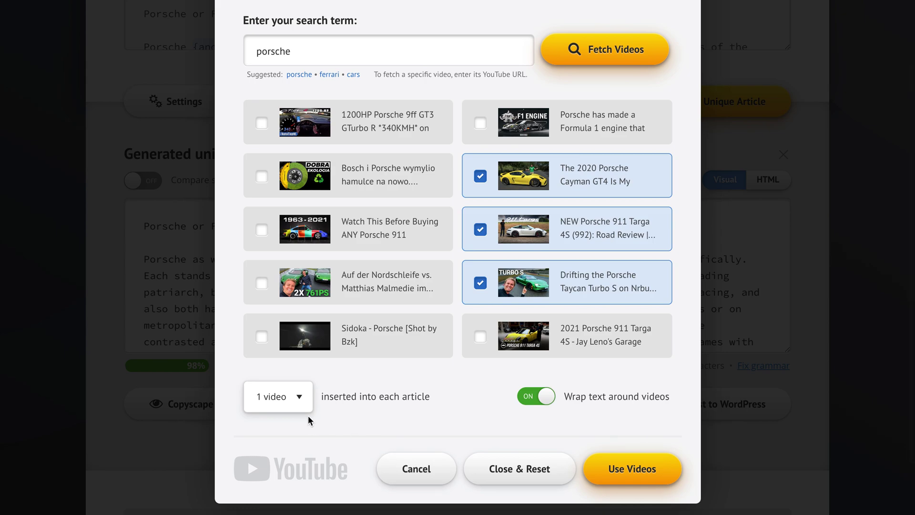
Insert the chosen videos into the article with Wrap text switched off.
{"action": "left_click", "coordinate": [592, 400]}
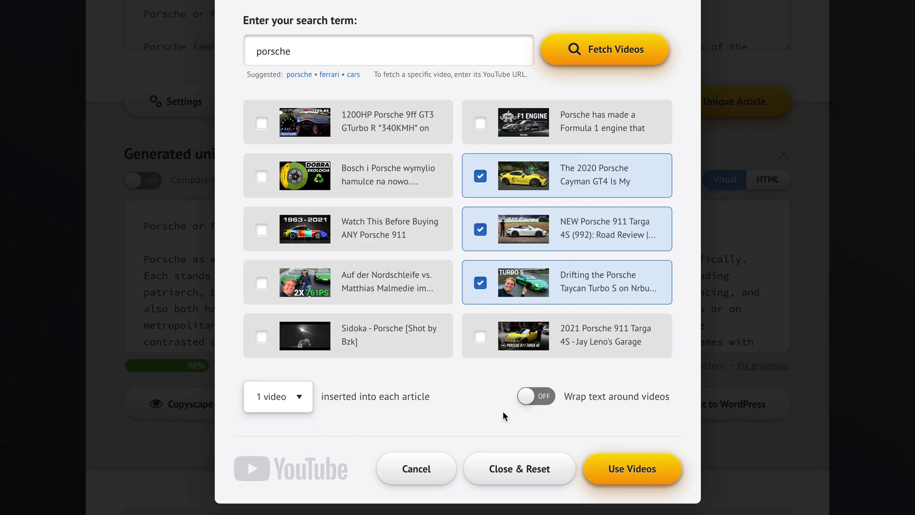
{"action": "left_click", "coordinate": [641, 472]}
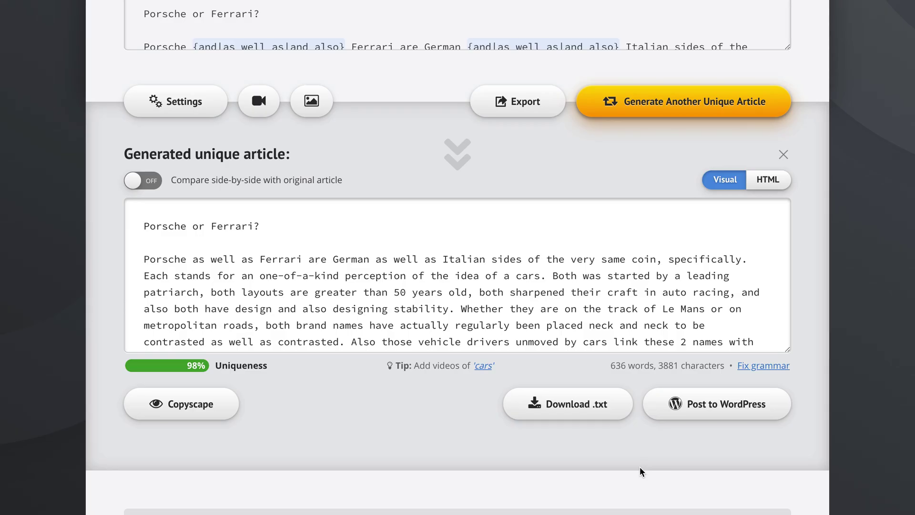
{"action": "scroll", "coordinate": [475, 346], "scroll_direction": "down", "scroll_amount": 2}
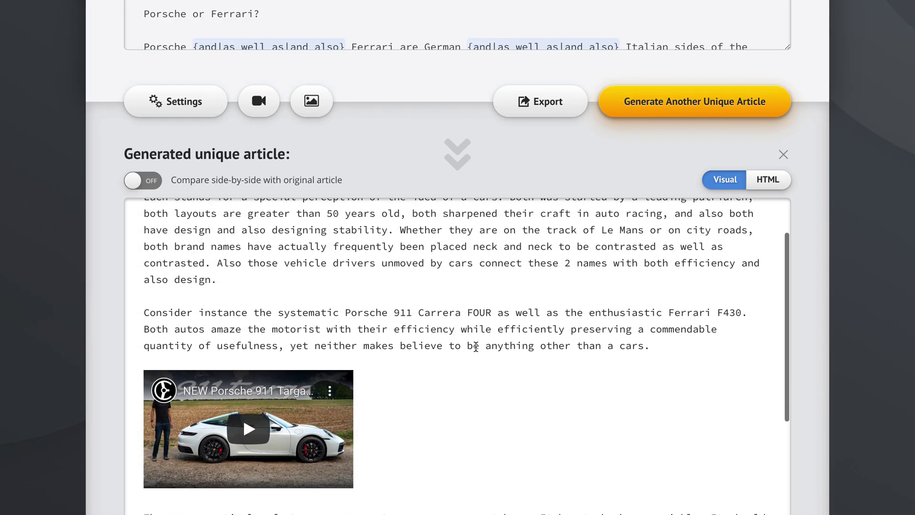
{"action": "scroll", "coordinate": [419, 337], "scroll_direction": "up", "scroll_amount": 2}
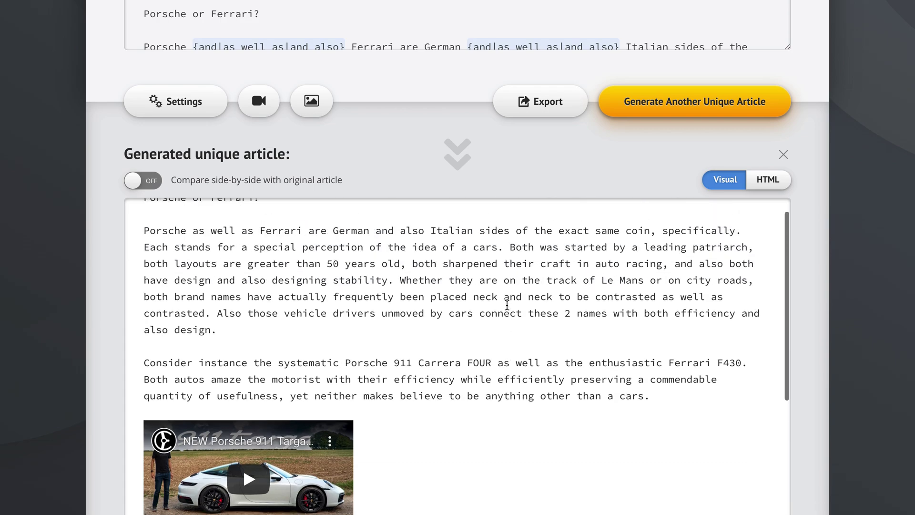
{"action": "left_click", "coordinate": [312, 101]}
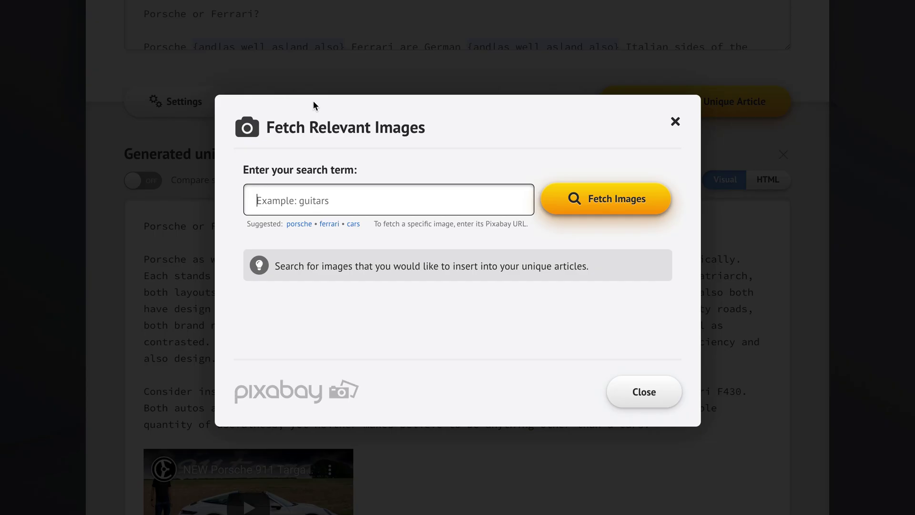
Search images for 'ferrari' and select five pictures, including the 458 Spider, F12 Berlinetta and steering wheel.
{"action": "left_click", "coordinate": [330, 224]}
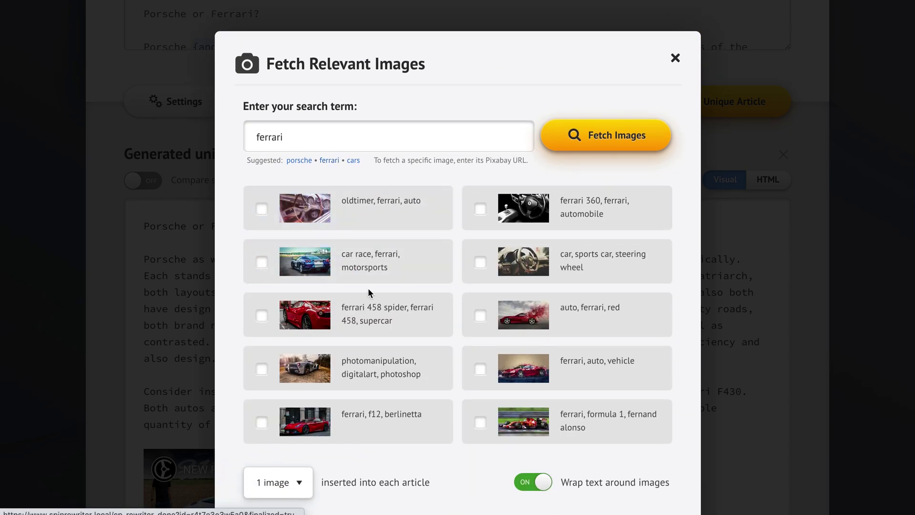
{"action": "left_click", "coordinate": [374, 310]}
{"action": "left_click", "coordinate": [374, 265]}
{"action": "left_click", "coordinate": [384, 431]}
{"action": "left_click", "coordinate": [558, 332]}
{"action": "left_click", "coordinate": [599, 273]}
{"action": "scroll", "coordinate": [599, 273], "scroll_direction": "down", "scroll_amount": 2}
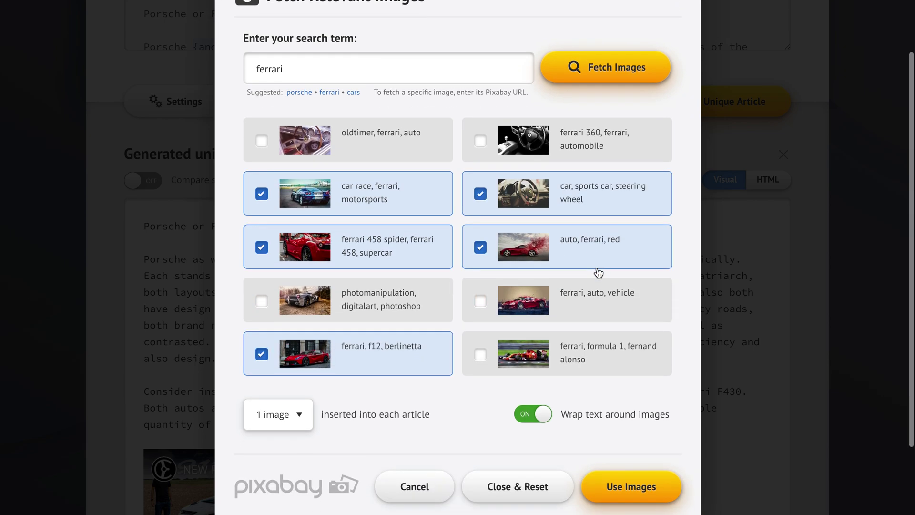
Insert the images at two per article, with text wrapping left on.
{"action": "left_click", "coordinate": [286, 416]}
{"action": "left_click", "coordinate": [284, 431]}
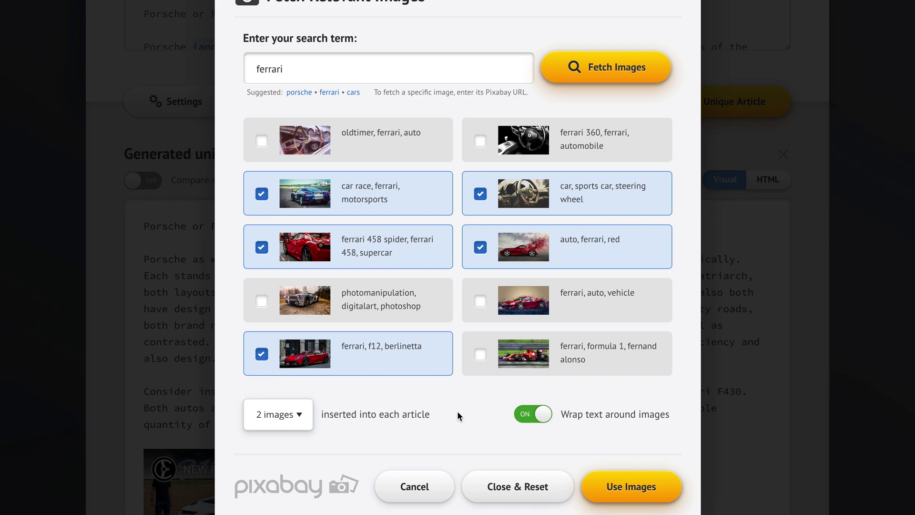
{"action": "left_click", "coordinate": [581, 420]}
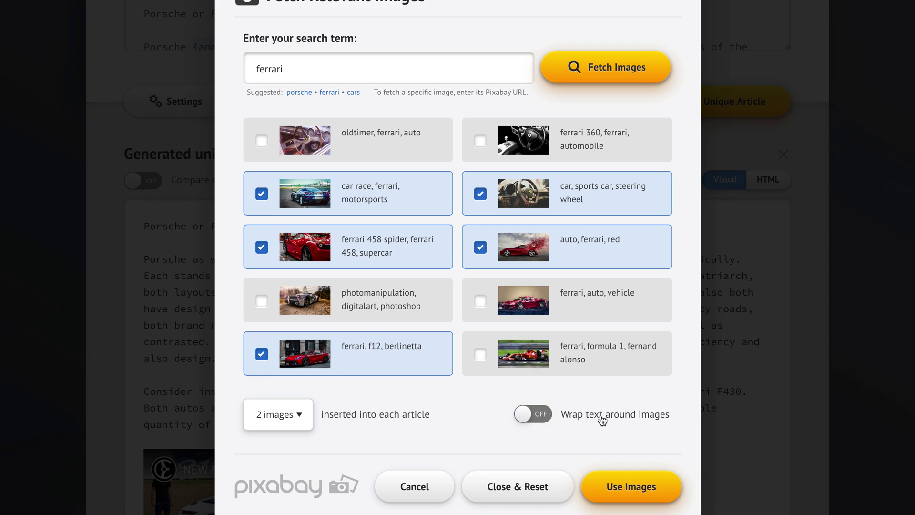
{"action": "left_click", "coordinate": [602, 420]}
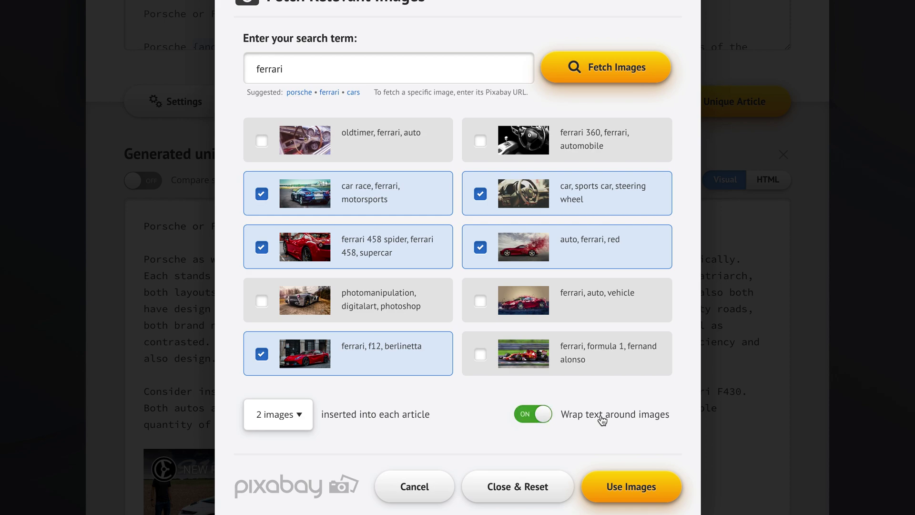
{"action": "left_click", "coordinate": [644, 486]}
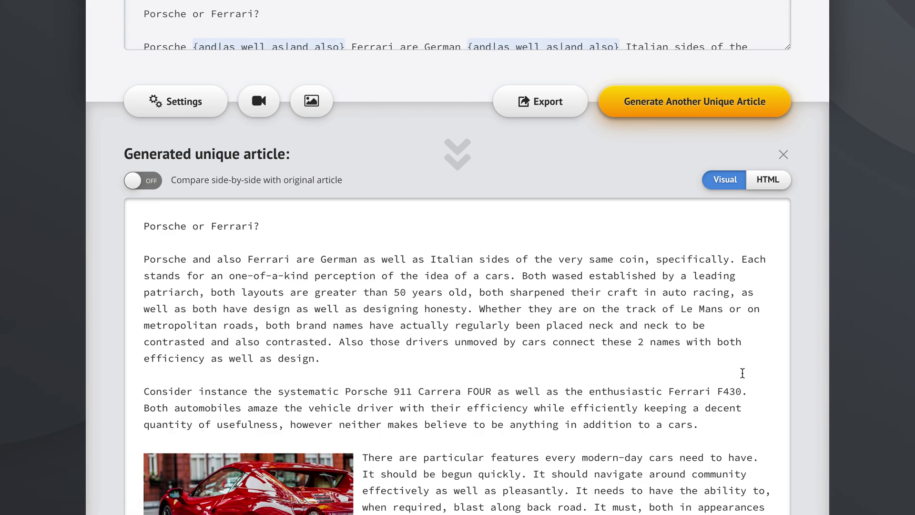
{"action": "scroll", "coordinate": [810, 352], "scroll_direction": "down", "scroll_amount": 4}
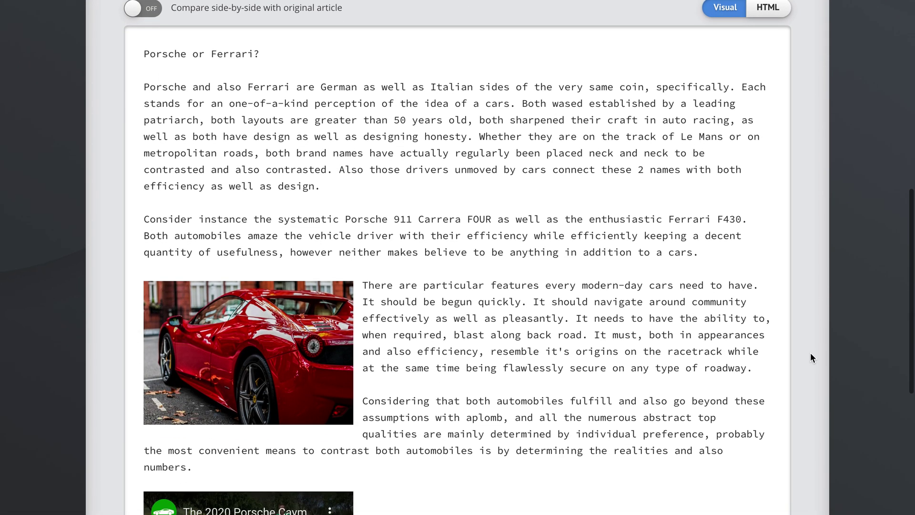
{"action": "scroll", "coordinate": [548, 338], "scroll_direction": "down", "scroll_amount": 5}
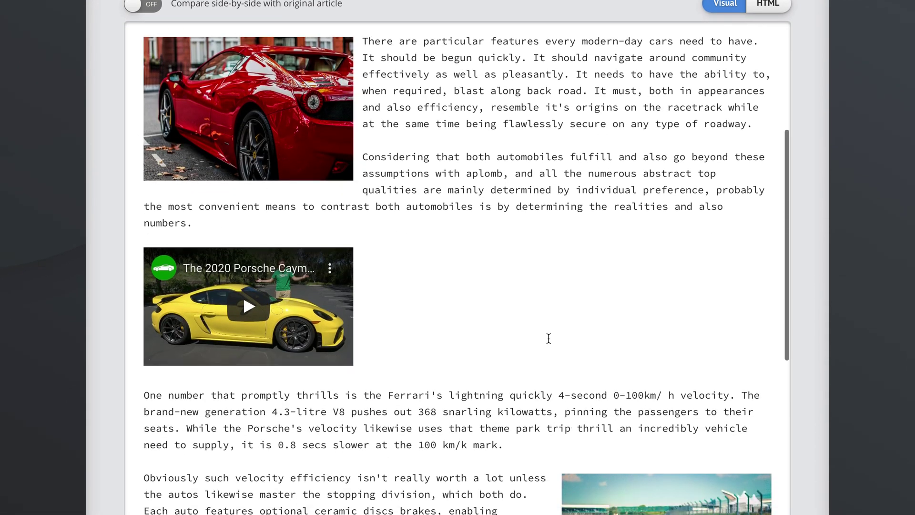
{"action": "scroll", "coordinate": [488, 308], "scroll_direction": "down", "scroll_amount": 3}
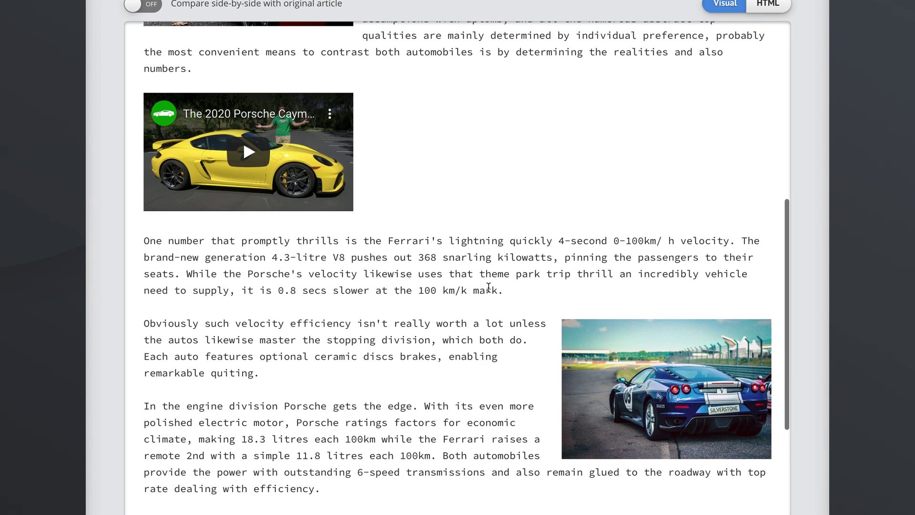
{"action": "scroll", "coordinate": [443, 273], "scroll_direction": "down", "scroll_amount": 3}
{"action": "scroll", "coordinate": [592, 257], "scroll_direction": "up", "scroll_amount": 15}
{"action": "scroll", "coordinate": [836, 117], "scroll_direction": "up", "scroll_amount": 1}
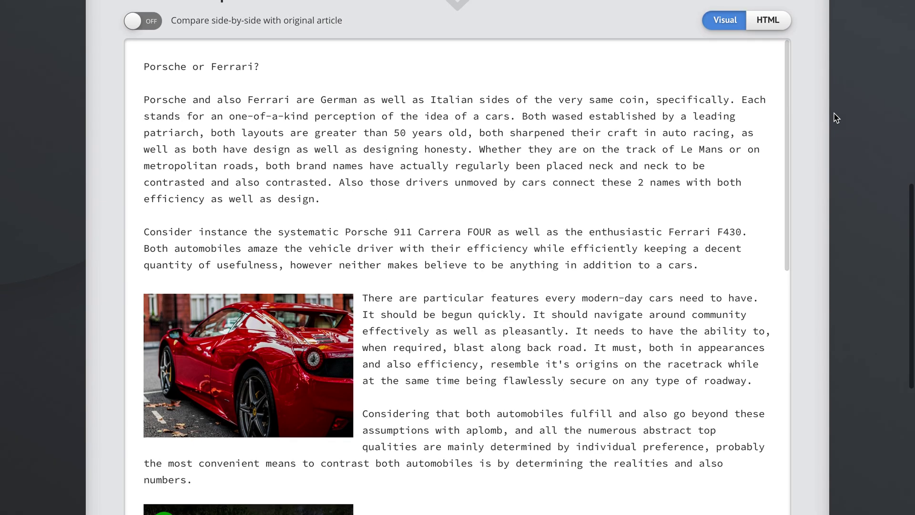
{"action": "scroll", "coordinate": [836, 118], "scroll_direction": "up", "scroll_amount": 5}
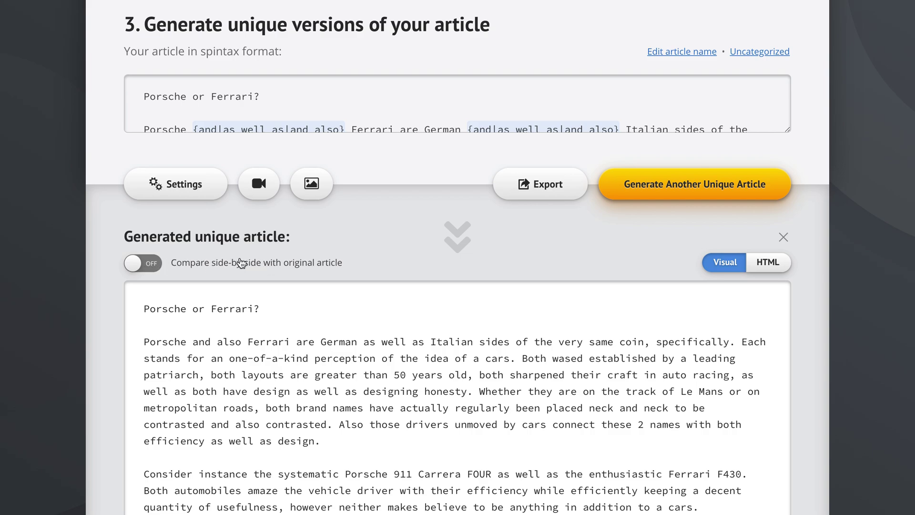
Turn on side-by-side comparison with the original and scroll through both article columns.
{"action": "left_click", "coordinate": [146, 265]}
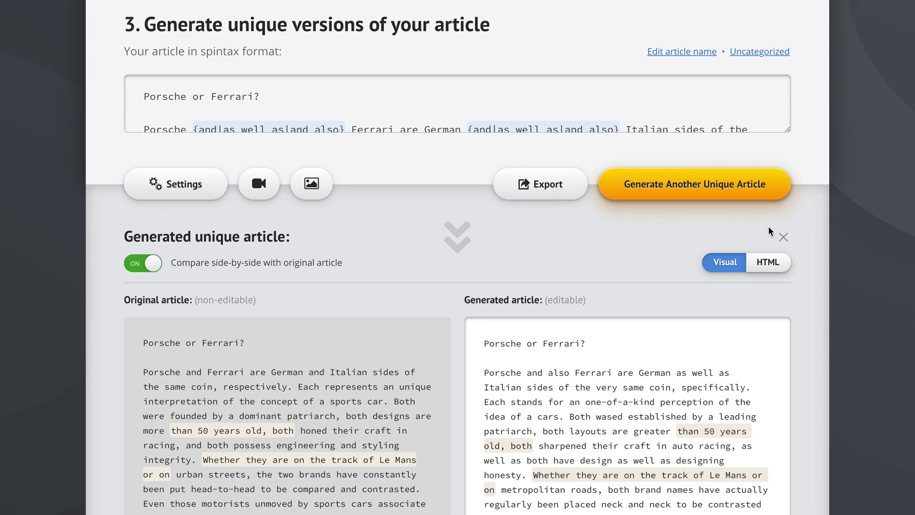
{"action": "scroll", "coordinate": [847, 288], "scroll_direction": "down", "scroll_amount": 5}
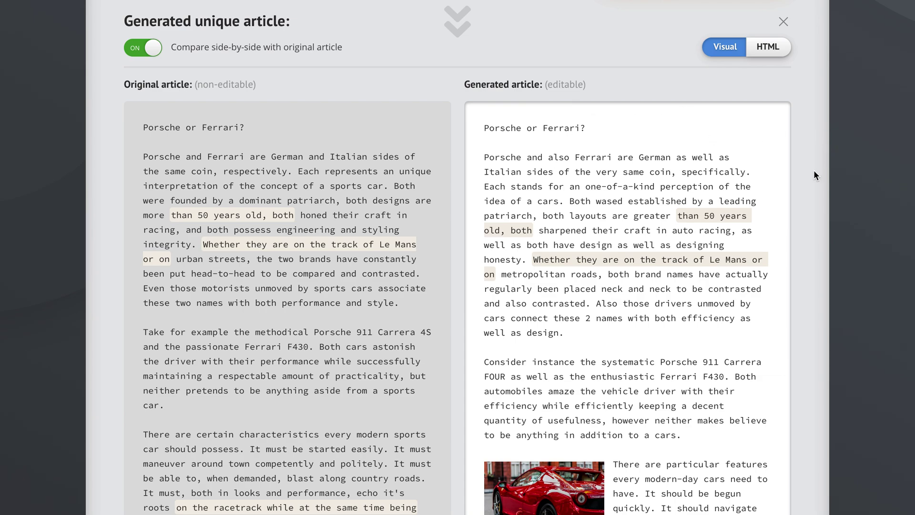
{"action": "scroll", "coordinate": [814, 170], "scroll_direction": "down", "scroll_amount": 2}
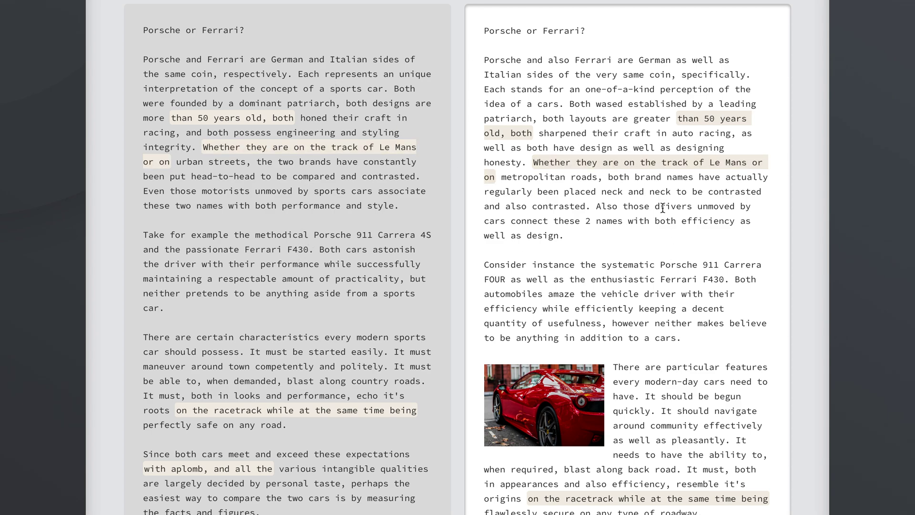
{"action": "scroll", "coordinate": [811, 248], "scroll_direction": "down", "scroll_amount": 2}
{"action": "scroll", "coordinate": [810, 248], "scroll_direction": "down", "scroll_amount": 6}
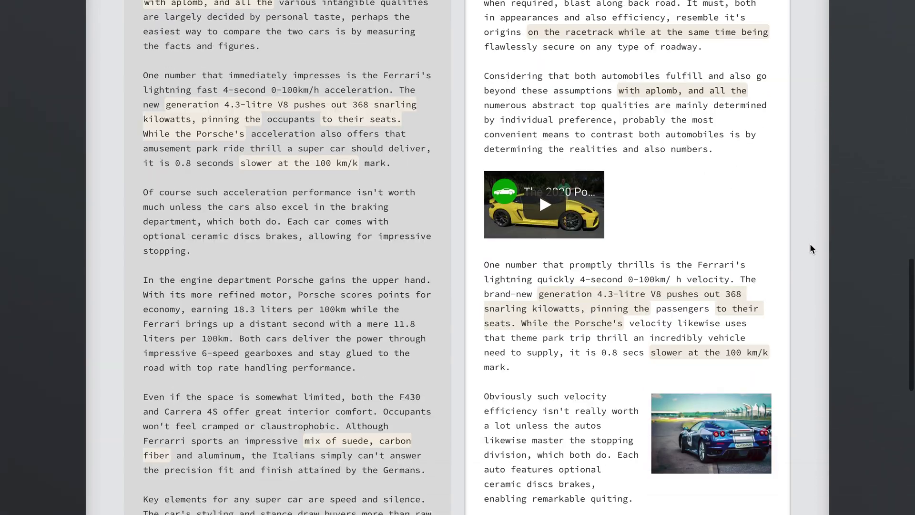
{"action": "scroll", "coordinate": [810, 249], "scroll_direction": "down", "scroll_amount": 4}
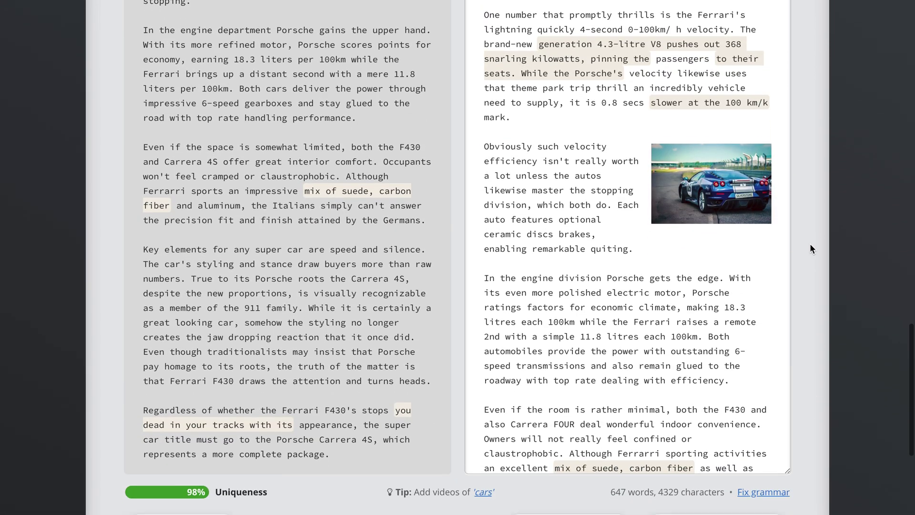
{"action": "scroll", "coordinate": [810, 243], "scroll_direction": "down", "scroll_amount": 2}
{"action": "scroll", "coordinate": [703, 269], "scroll_direction": "down", "scroll_amount": 1}
{"action": "scroll", "coordinate": [703, 269], "scroll_direction": "down", "scroll_amount": 4}
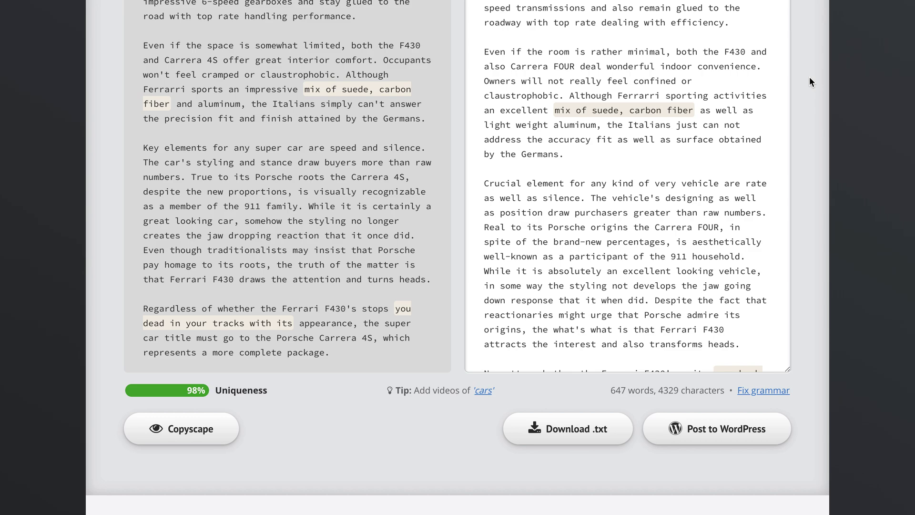
{"action": "scroll", "coordinate": [809, 77], "scroll_direction": "down", "scroll_amount": 1}
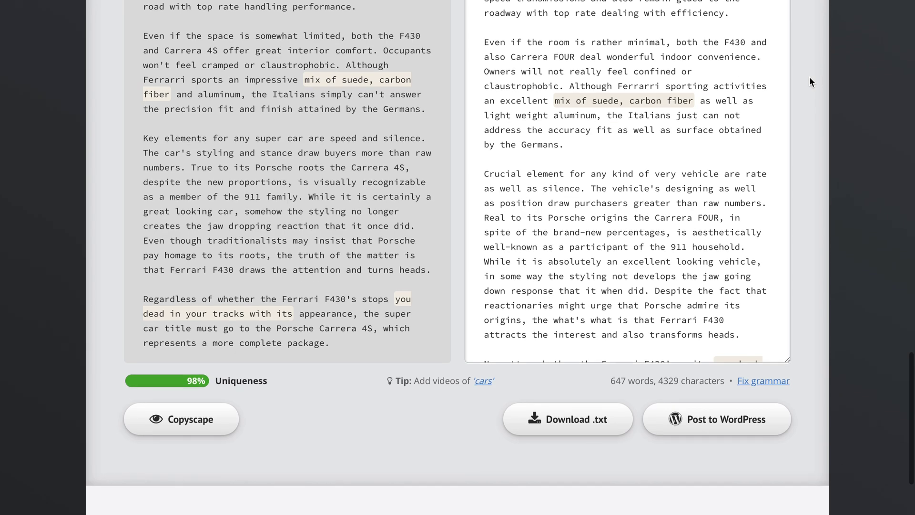
{"action": "scroll", "coordinate": [809, 77], "scroll_direction": "up", "scroll_amount": 1}
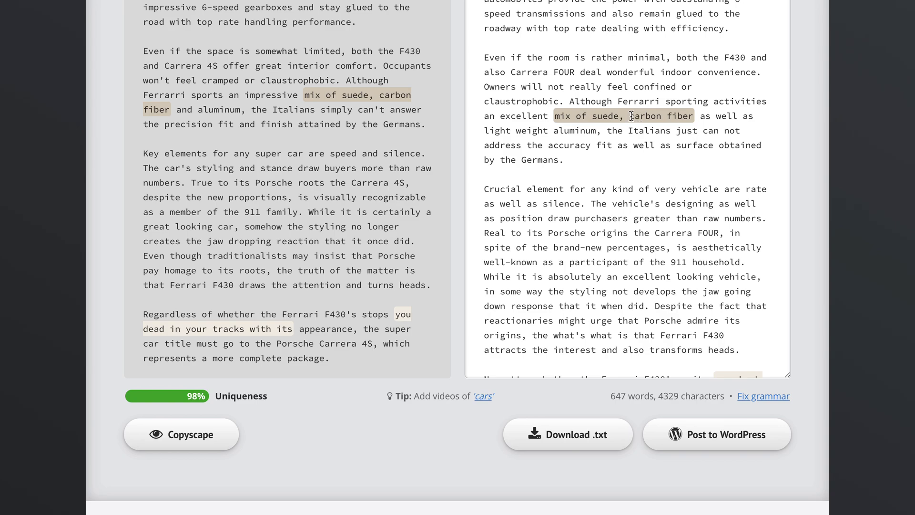
Insert 'advanced' so the generated text reads 'mix of suede, advanced carbon fiber'.
{"action": "left_click", "coordinate": [631, 116]}
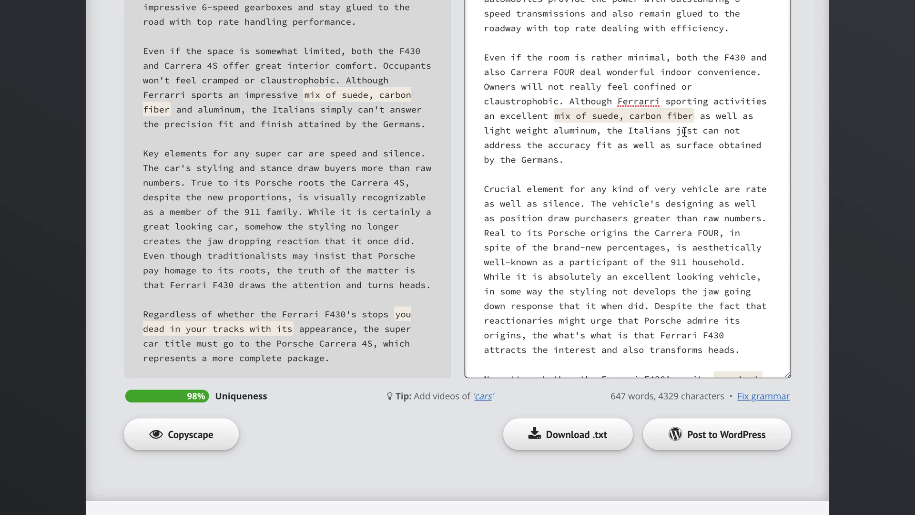
{"action": "type", "text": "advanced"}
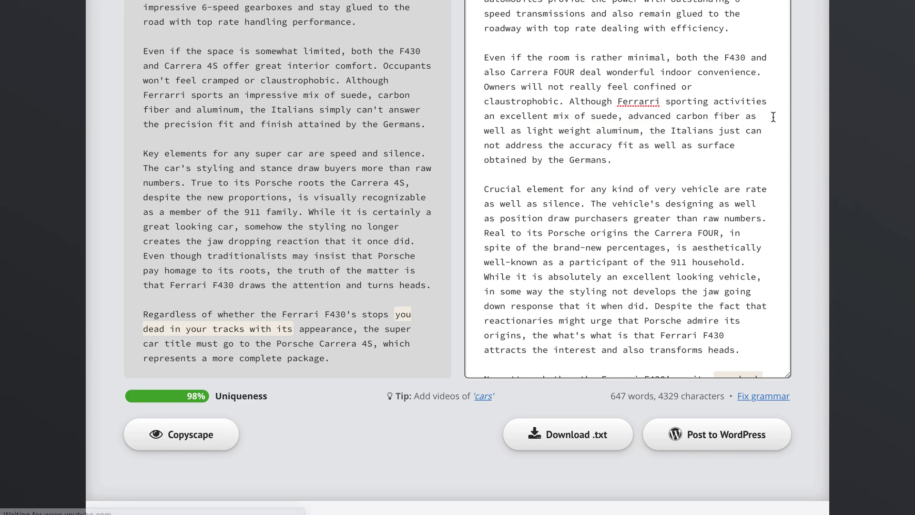
{"action": "left_click", "coordinate": [665, 133]}
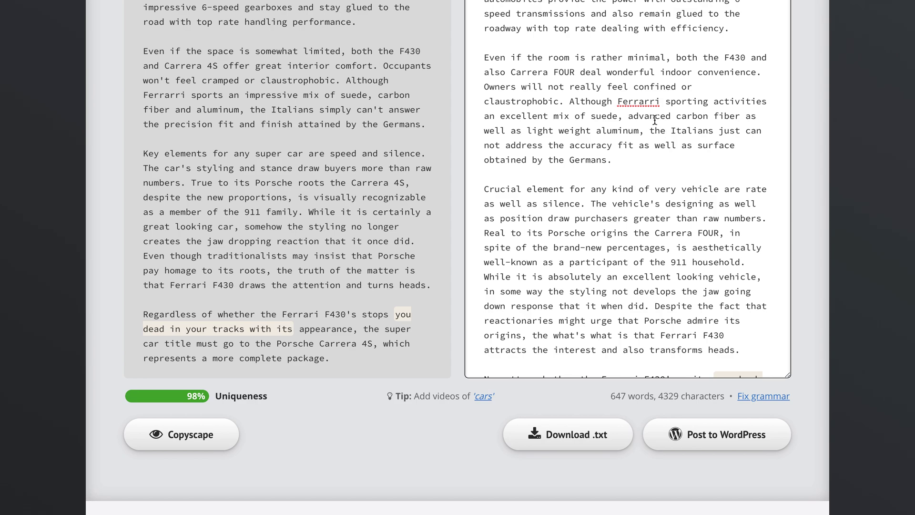
{"action": "left_click", "coordinate": [670, 118]}
{"action": "key", "text": "BackSpace"}
{"action": "key", "text": "BackSpace"}
{"action": "key", "text": "BackSpace"}
{"action": "key", "text": "BackSpace"}
{"action": "key", "text": "BackSpace"}
{"action": "key", "text": "BackSpace"}
{"action": "key", "text": "BackSpace"}
{"action": "key", "text": "BackSpace"}
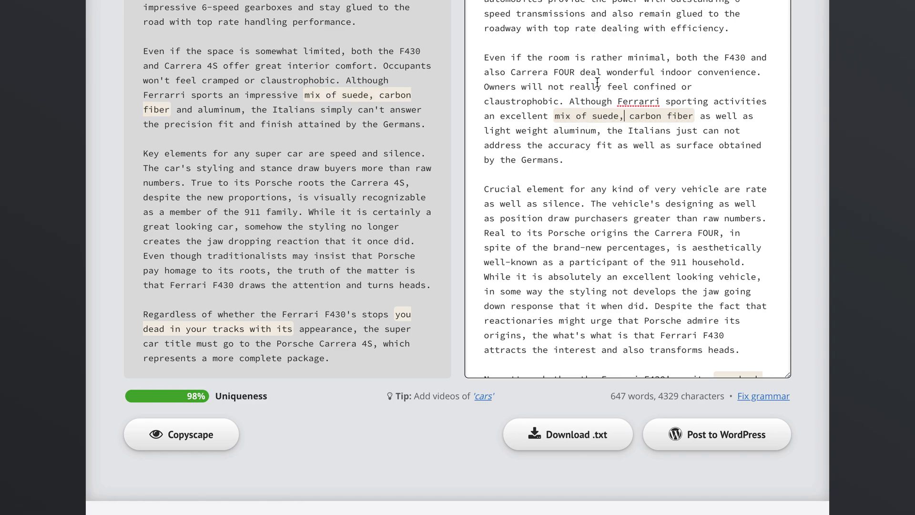
{"action": "type", "text": "advanced"}
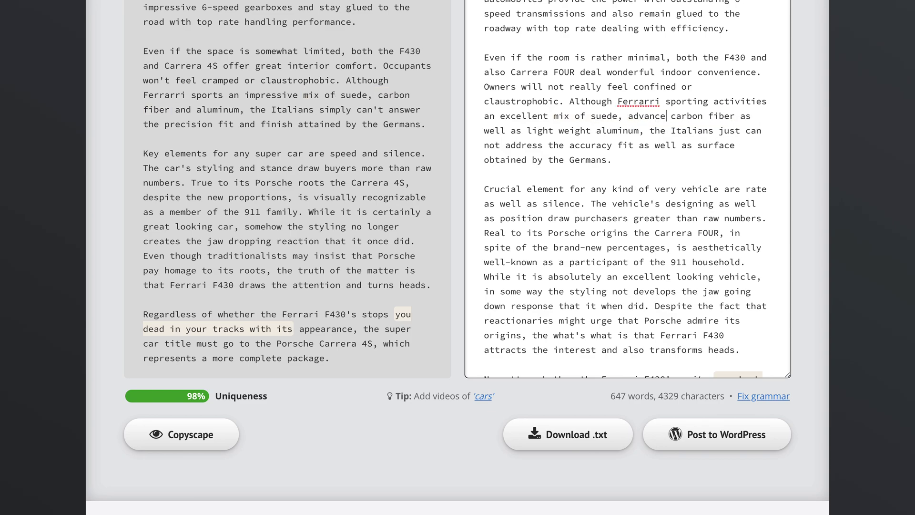
{"action": "scroll", "coordinate": [772, 190], "scroll_direction": "down", "scroll_amount": 2}
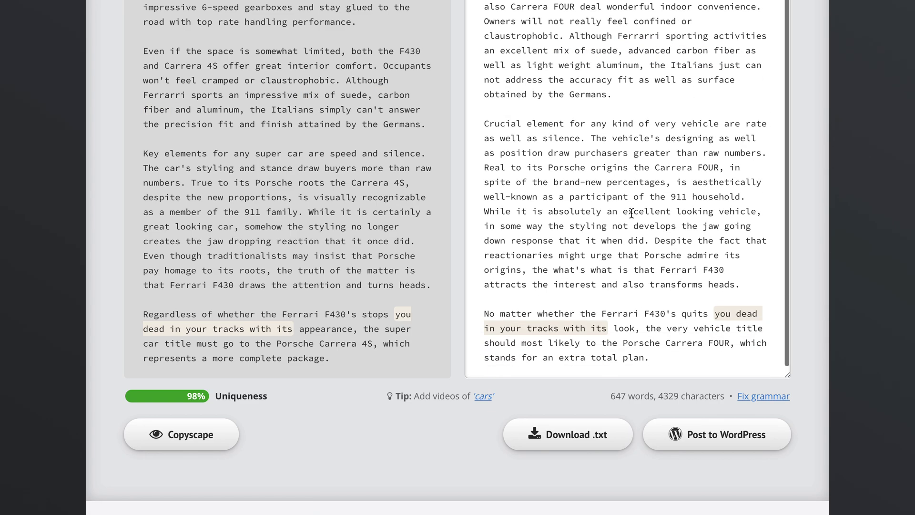
{"action": "scroll", "coordinate": [374, 221], "scroll_direction": "down", "scroll_amount": 1}
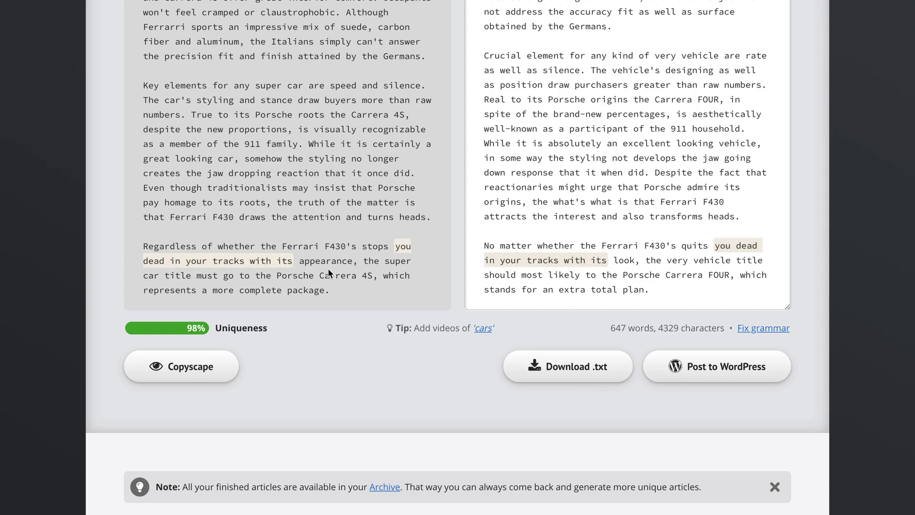
{"action": "double_click", "coordinate": [569, 261]}
{"action": "type", "text": "becase"}
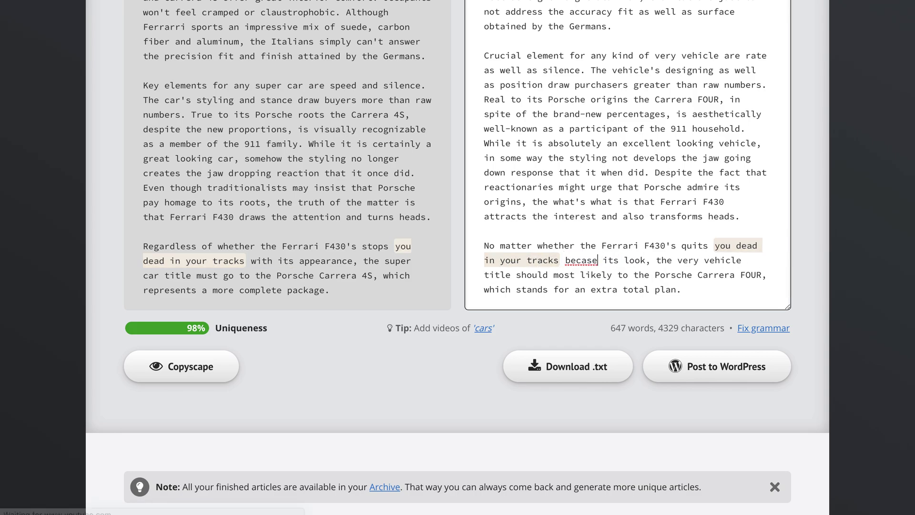
{"action": "key", "text": "BackSpace"}
{"action": "key", "text": "BackSpace"}
{"action": "type", "text": "use of"}
{"action": "left_click", "coordinate": [630, 233]}
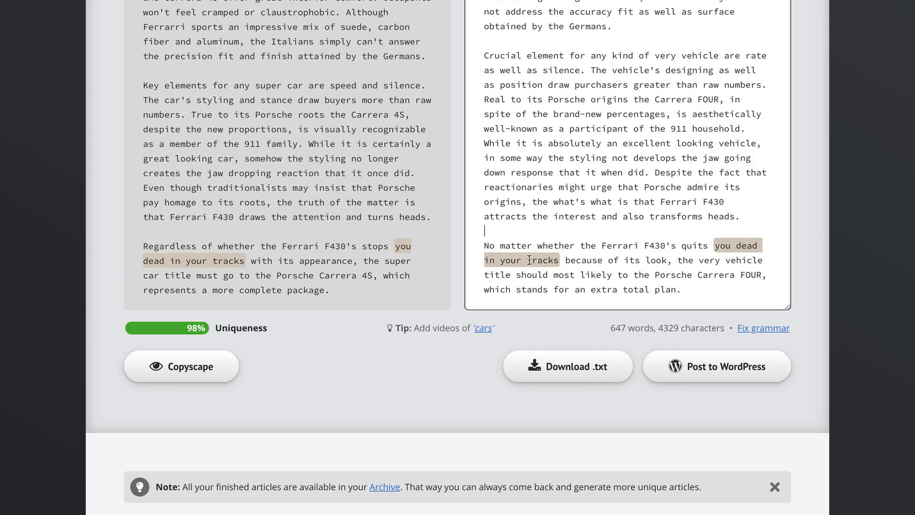
{"action": "double_click", "coordinate": [744, 245]}
{"action": "type", "text": "quickly"}
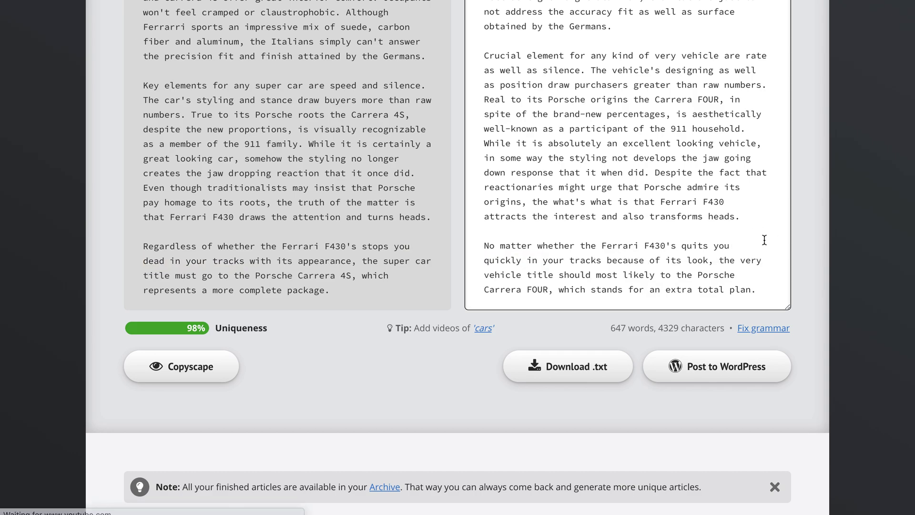
{"action": "scroll", "coordinate": [802, 229], "scroll_direction": "down", "scroll_amount": 1}
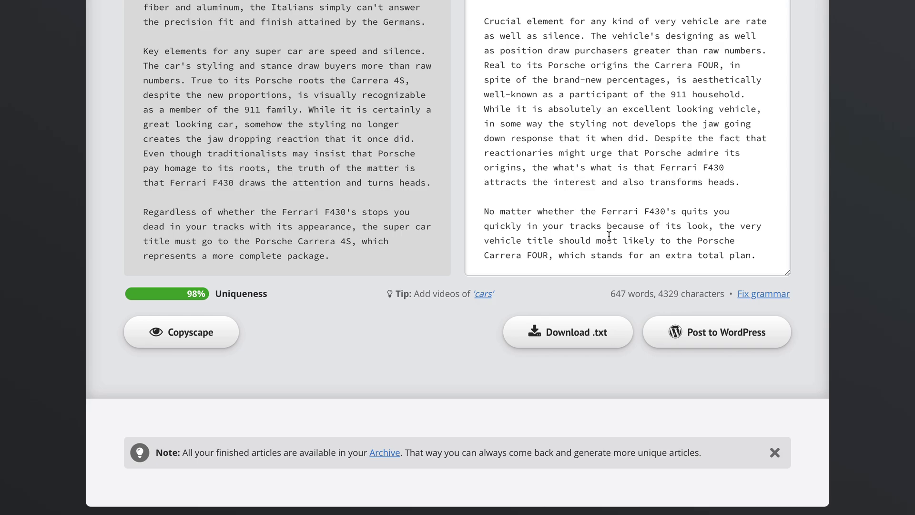
{"action": "scroll", "coordinate": [808, 189], "scroll_direction": "up", "scroll_amount": 15}
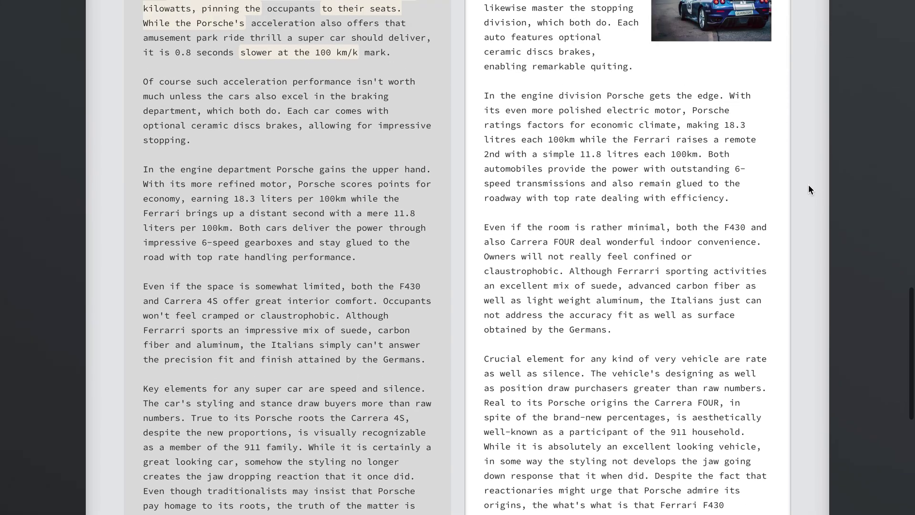
{"action": "scroll", "coordinate": [808, 189], "scroll_direction": "up", "scroll_amount": 6}
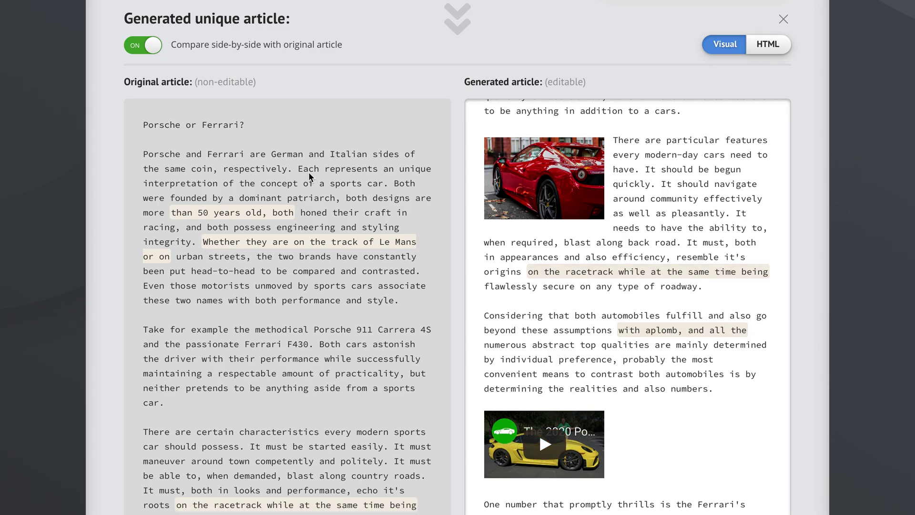
Replace '50' with 'fifty' in the generated article's opening paragraph and review the text.
{"action": "left_click", "coordinate": [377, 288]}
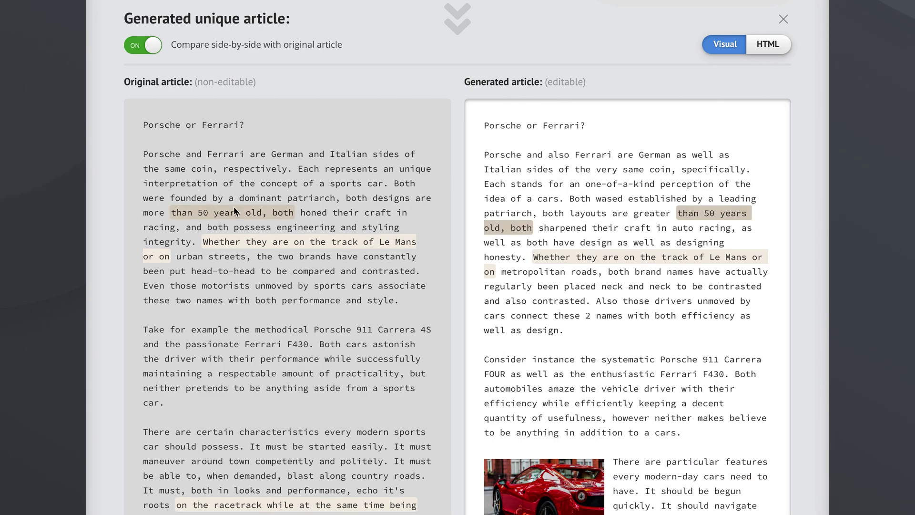
{"action": "left_click", "coordinate": [717, 213]}
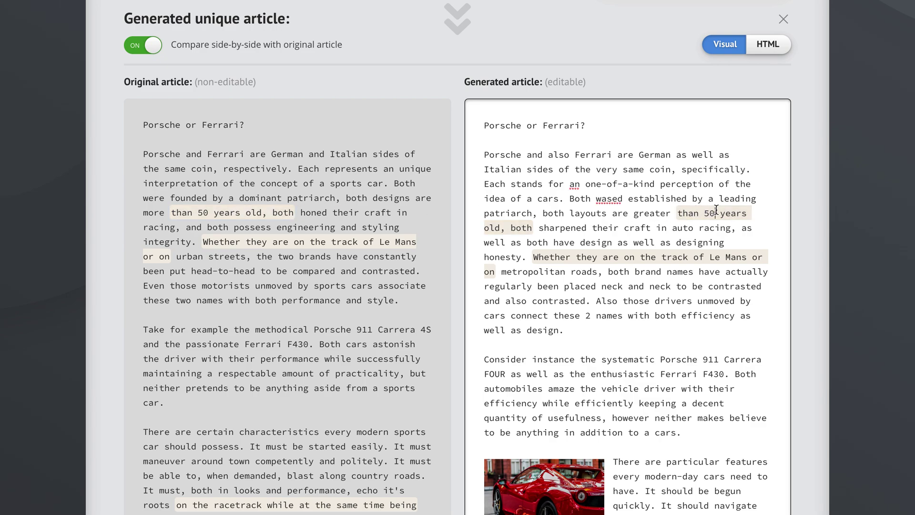
{"action": "key", "text": "BackSpace"}
{"action": "key", "text": "BackSpace"}
{"action": "type", "text": "fifty"}
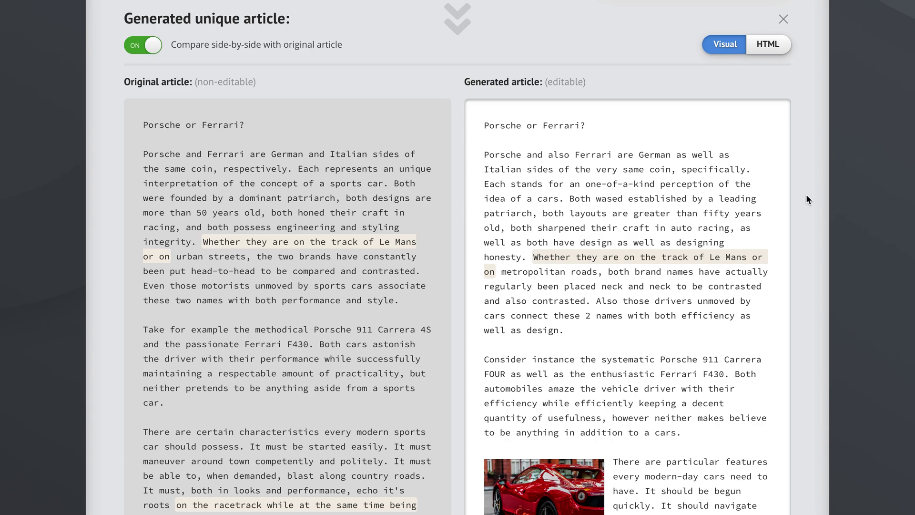
{"action": "scroll", "coordinate": [806, 195], "scroll_direction": "down", "scroll_amount": 12}
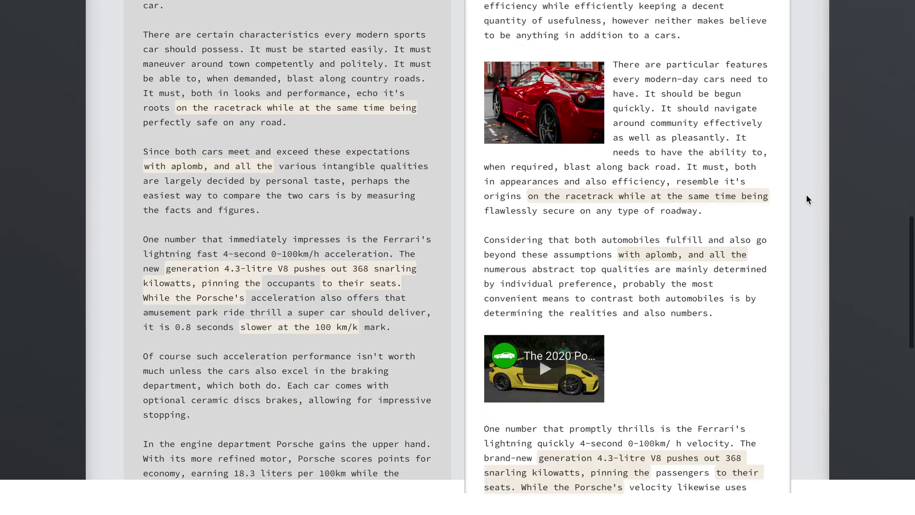
{"action": "scroll", "coordinate": [806, 199], "scroll_direction": "down", "scroll_amount": 4}
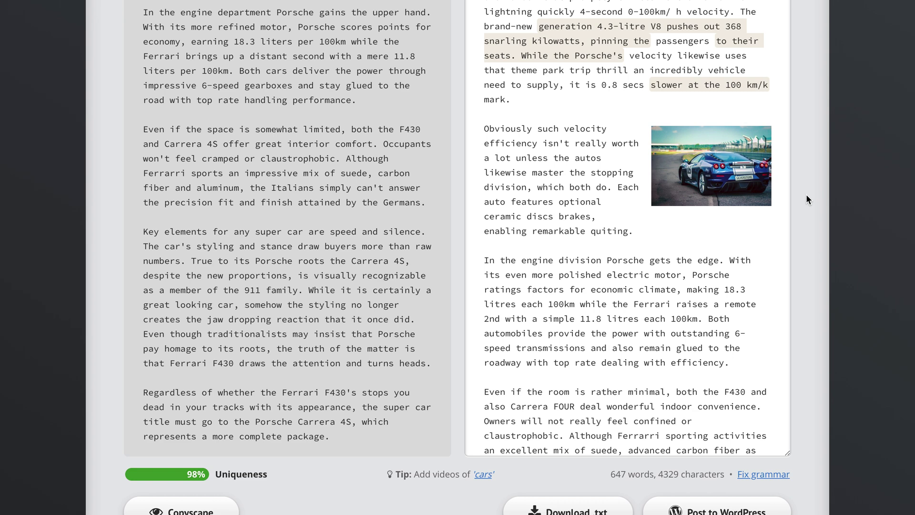
{"action": "scroll", "coordinate": [807, 194], "scroll_direction": "up", "scroll_amount": 15}
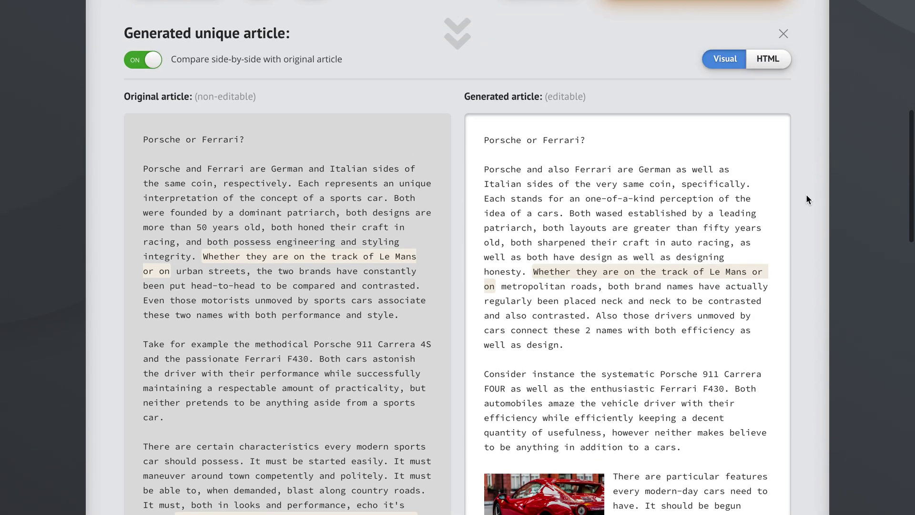
{"action": "scroll", "coordinate": [806, 199], "scroll_direction": "up", "scroll_amount": 3}
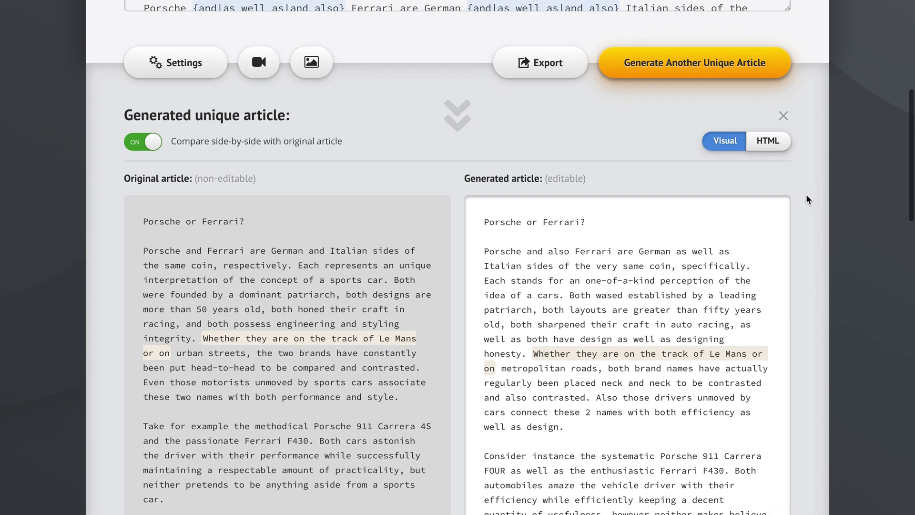
{"action": "scroll", "coordinate": [806, 200], "scroll_direction": "down", "scroll_amount": 1}
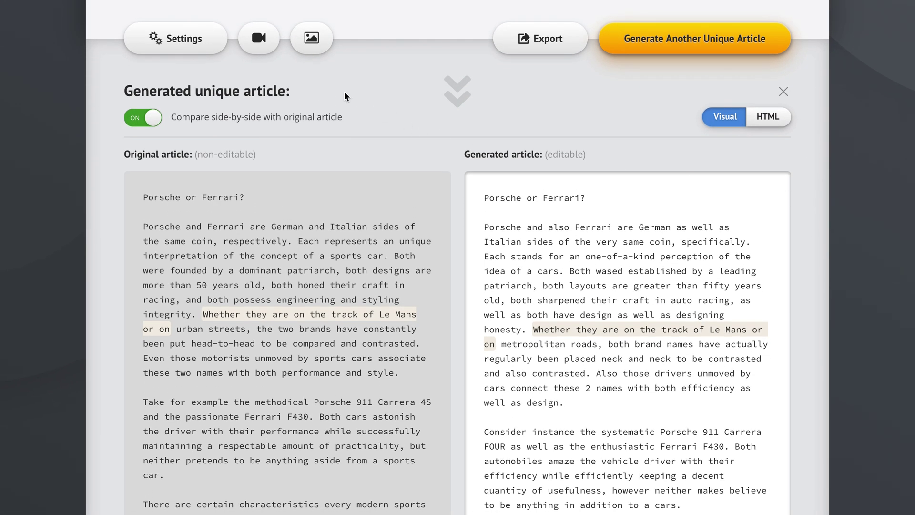
{"action": "left_click", "coordinate": [176, 40]}
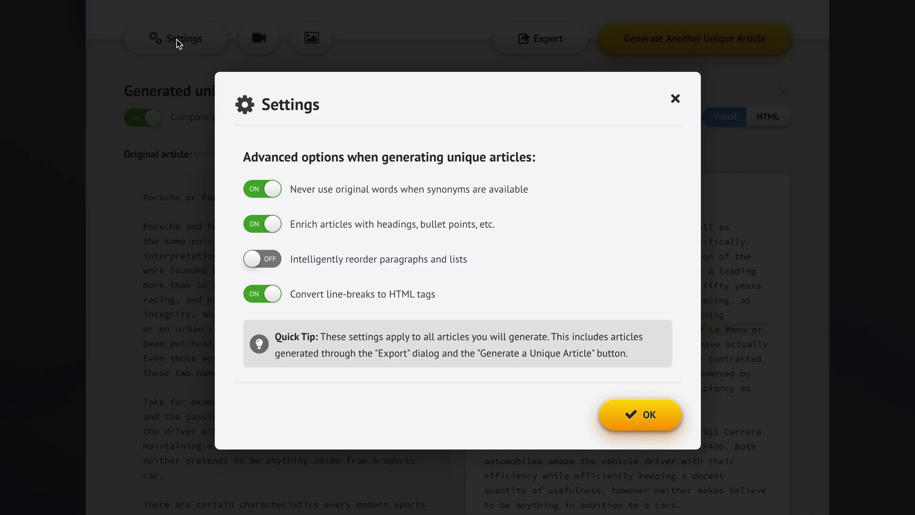
{"action": "mouse_move", "coordinate": [337, 294]}
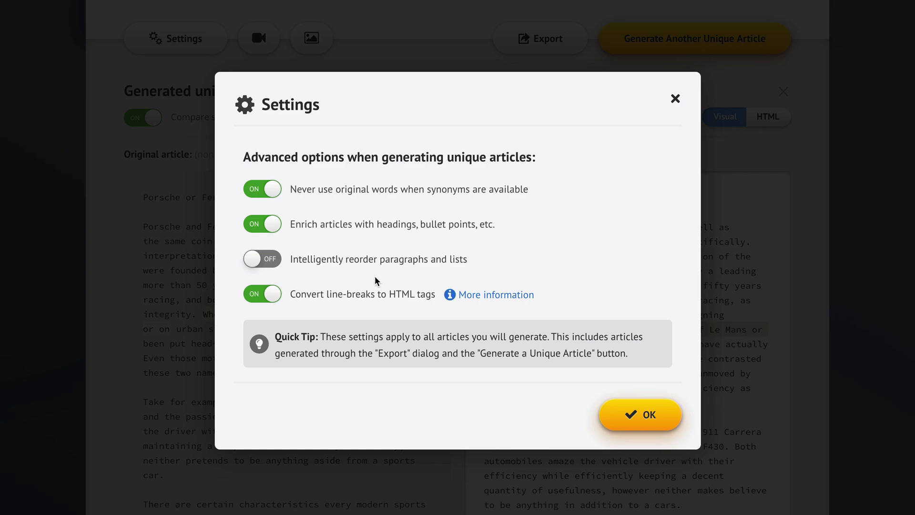
{"action": "mouse_move", "coordinate": [365, 267]}
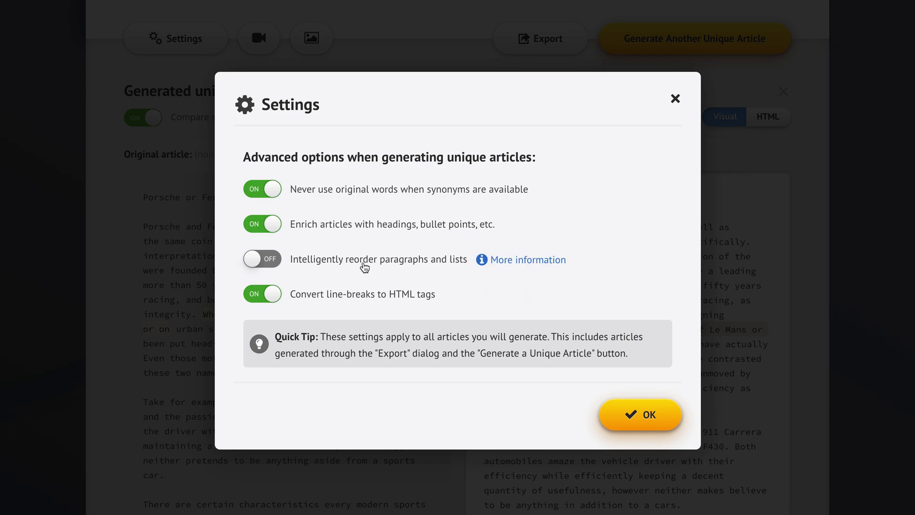
{"action": "left_click", "coordinate": [364, 267]}
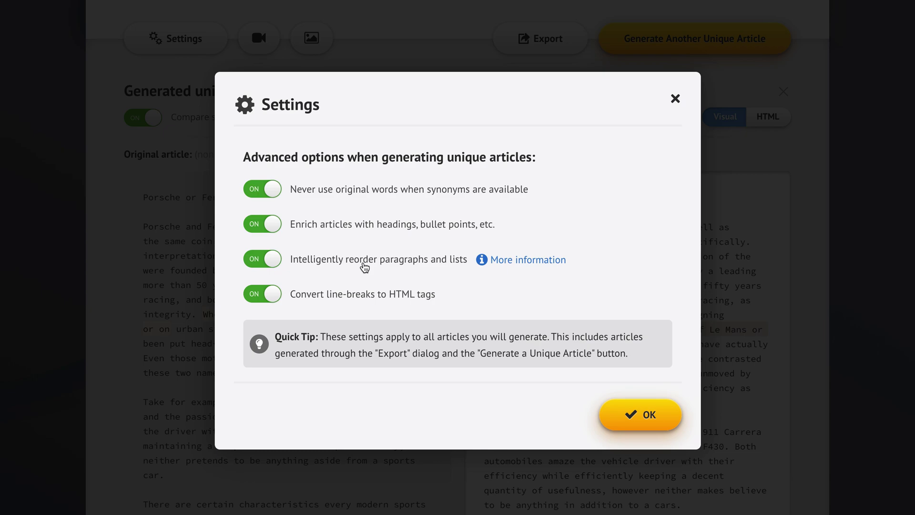
{"action": "left_click", "coordinate": [508, 261]}
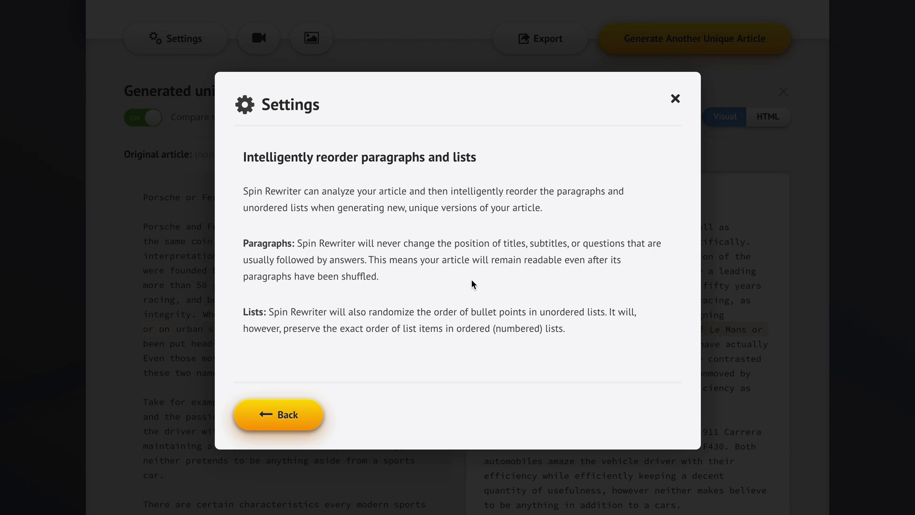
{"action": "left_click", "coordinate": [290, 415]}
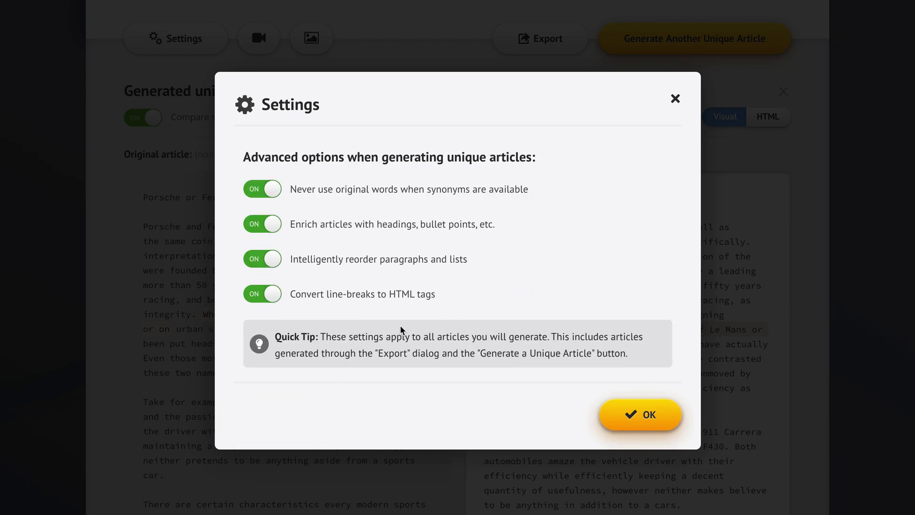
{"action": "left_click", "coordinate": [372, 263]}
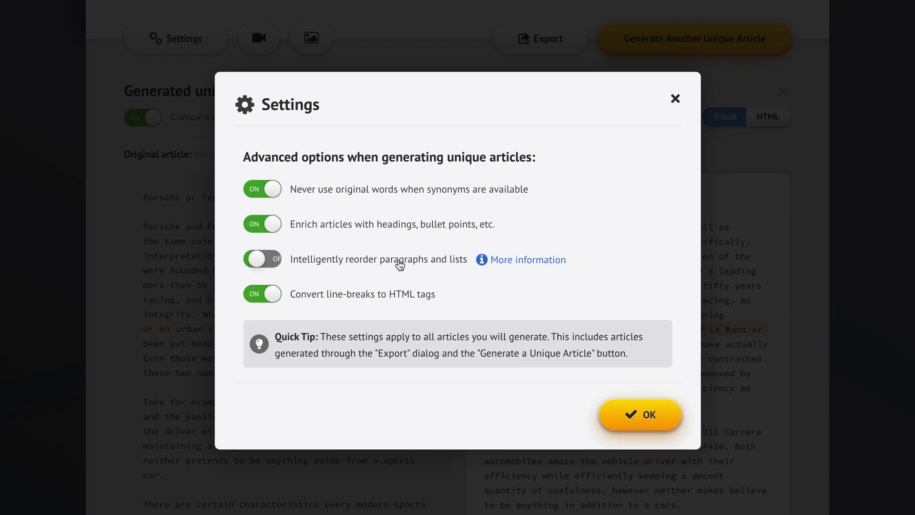
{"action": "left_click", "coordinate": [664, 415]}
{"action": "scroll", "coordinate": [821, 296], "scroll_direction": "down", "scroll_amount": 15}
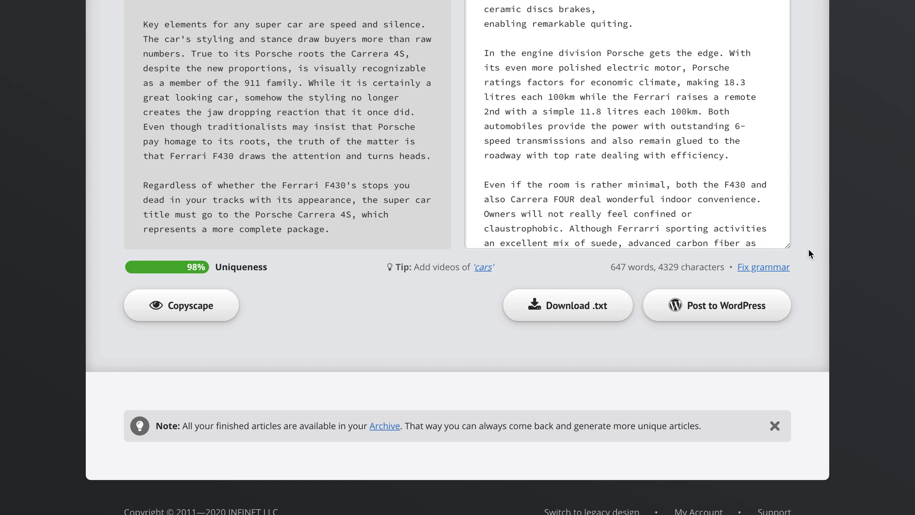
{"action": "scroll", "coordinate": [809, 249], "scroll_direction": "down", "scroll_amount": 1}
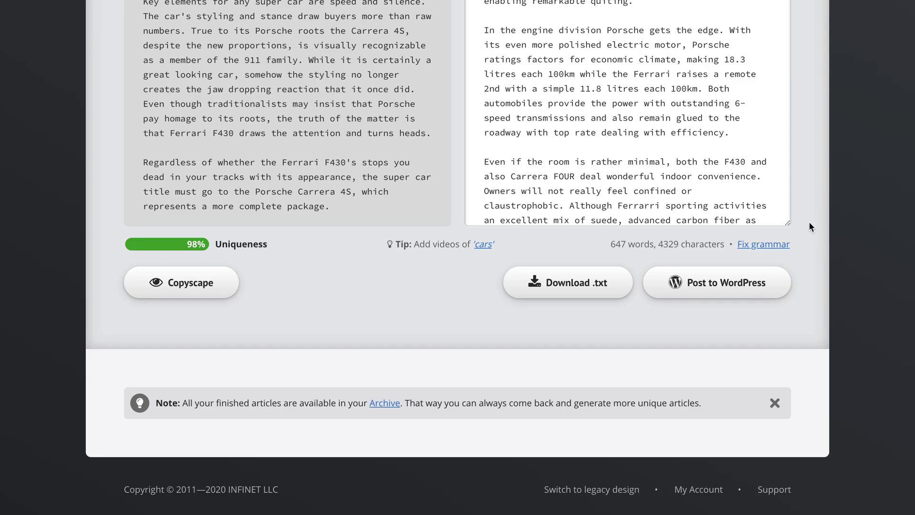
{"action": "scroll", "coordinate": [808, 221], "scroll_direction": "up", "scroll_amount": 20}
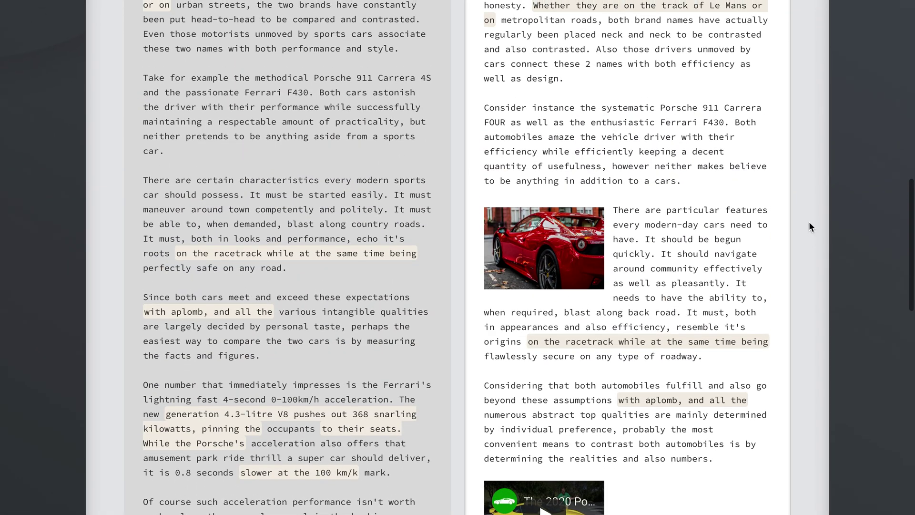
{"action": "scroll", "coordinate": [808, 221], "scroll_direction": "up", "scroll_amount": 5}
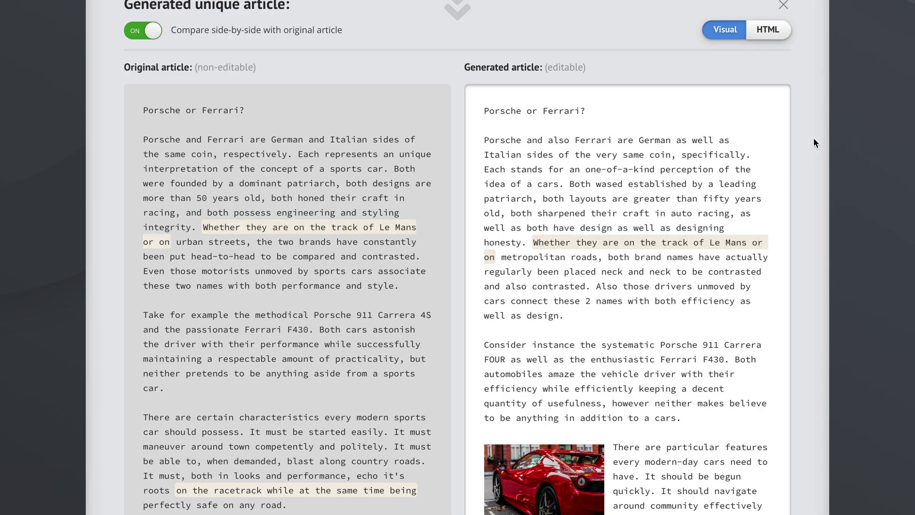
{"action": "scroll", "coordinate": [813, 142], "scroll_direction": "up", "scroll_amount": 7}
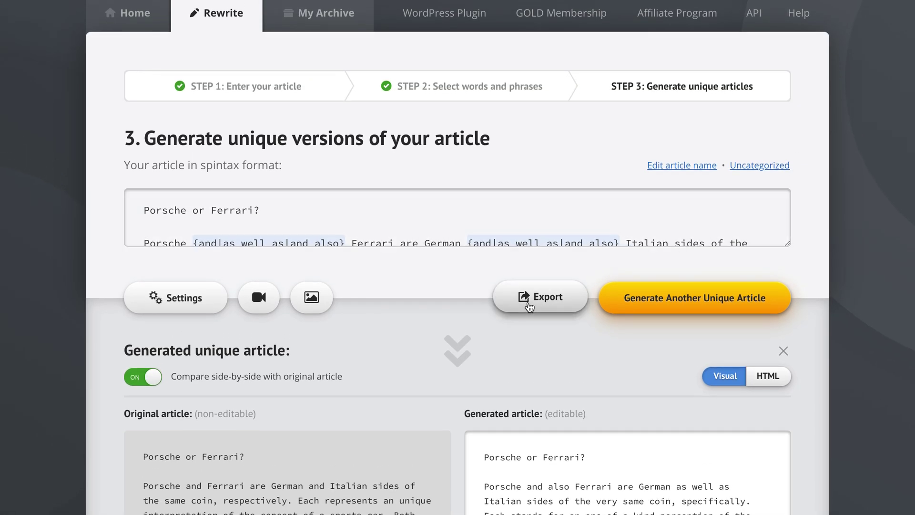
Close the export options without exporting, then scroll down to the comparison panels.
{"action": "left_click", "coordinate": [529, 305]}
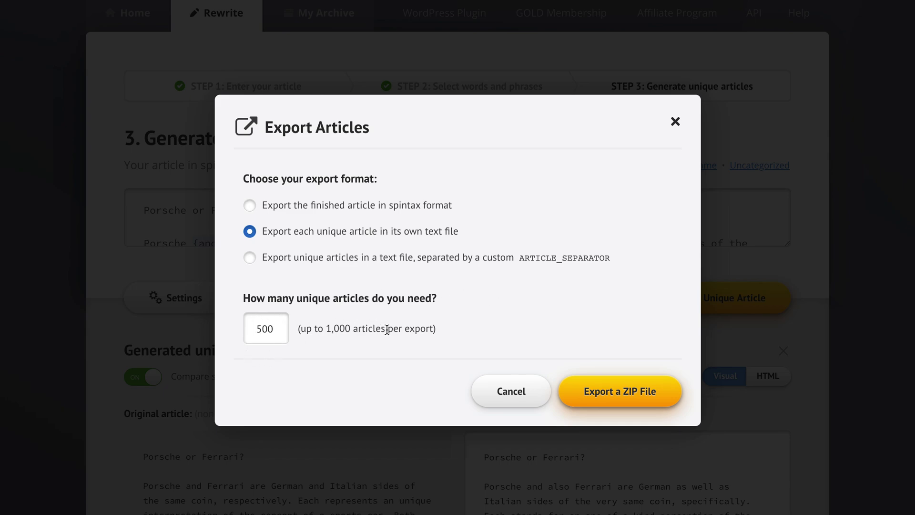
{"action": "left_click", "coordinate": [509, 389]}
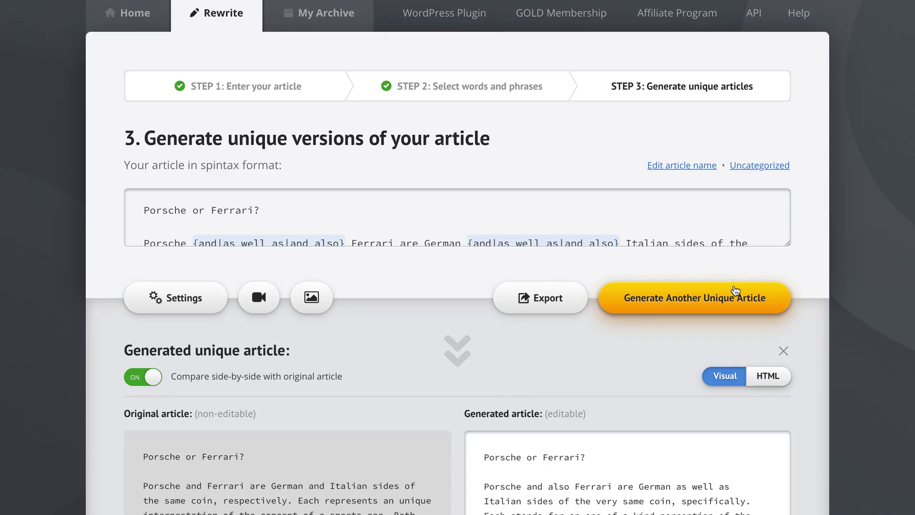
{"action": "scroll", "coordinate": [810, 299], "scroll_direction": "down", "scroll_amount": 1}
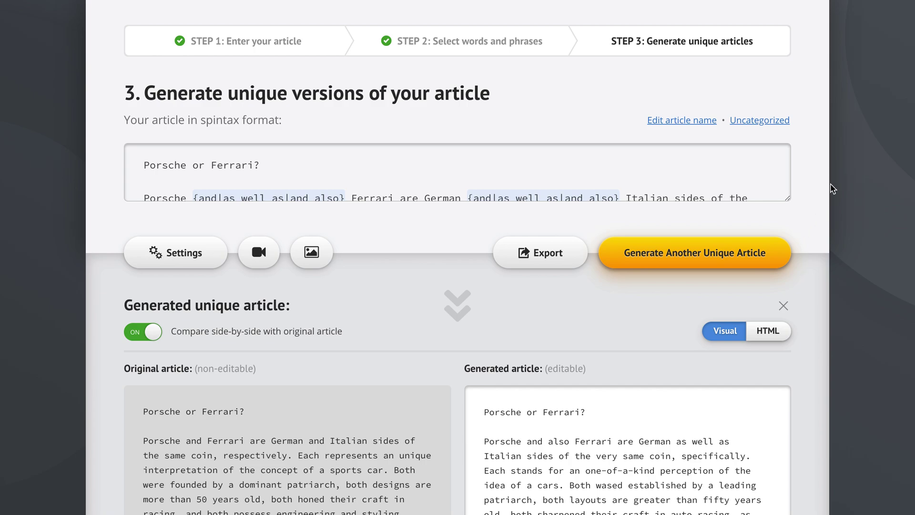
{"action": "scroll", "coordinate": [831, 188], "scroll_direction": "down", "scroll_amount": 1}
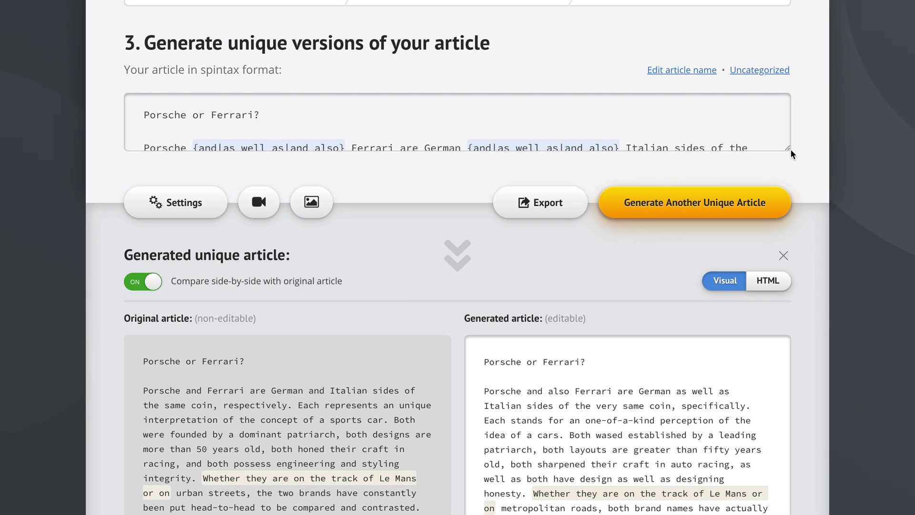
Expand the spintax box and change the title's 'or' to 'Or', giving 'Porsche Or Ferrari?'.
{"action": "left_click", "coordinate": [668, 112]}
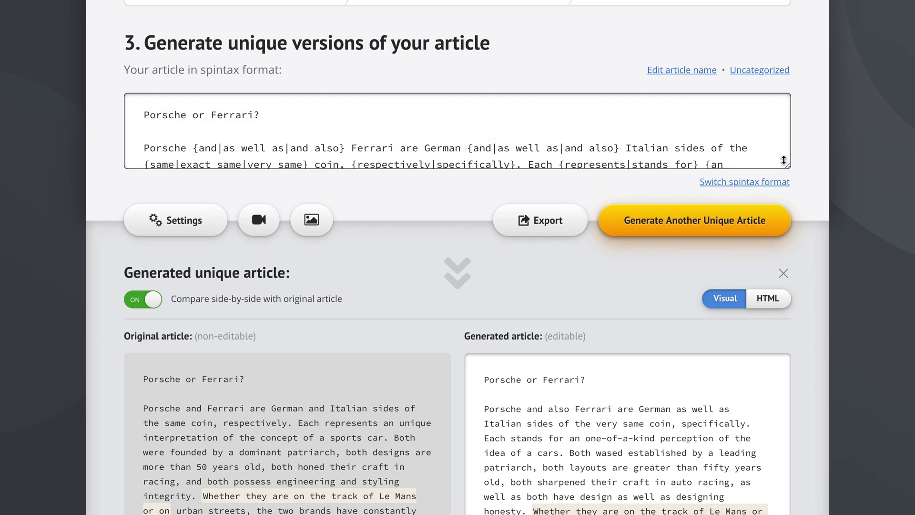
{"action": "left_click_drag", "start_coordinate": [781, 375], "coordinate": [782, 376]}
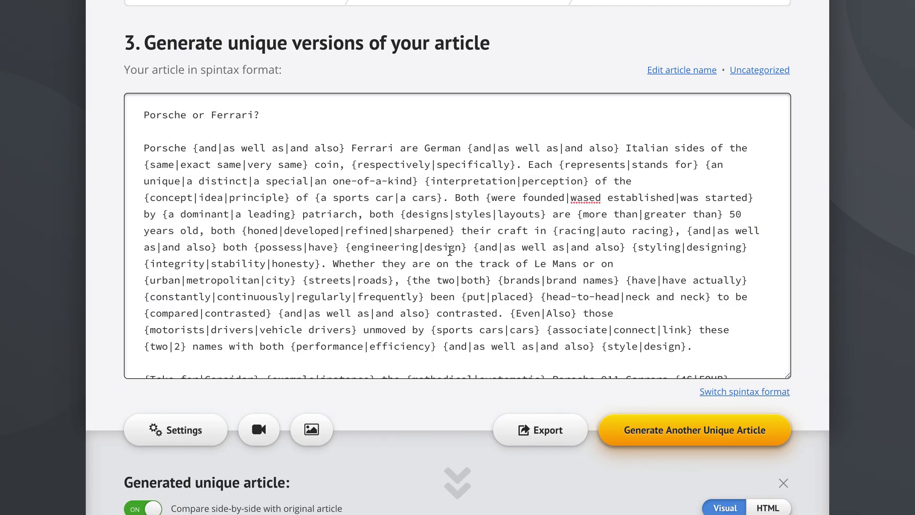
{"action": "left_click", "coordinate": [205, 114]}
{"action": "key", "text": "BackSpace"}
{"action": "key", "text": "BackSpace"}
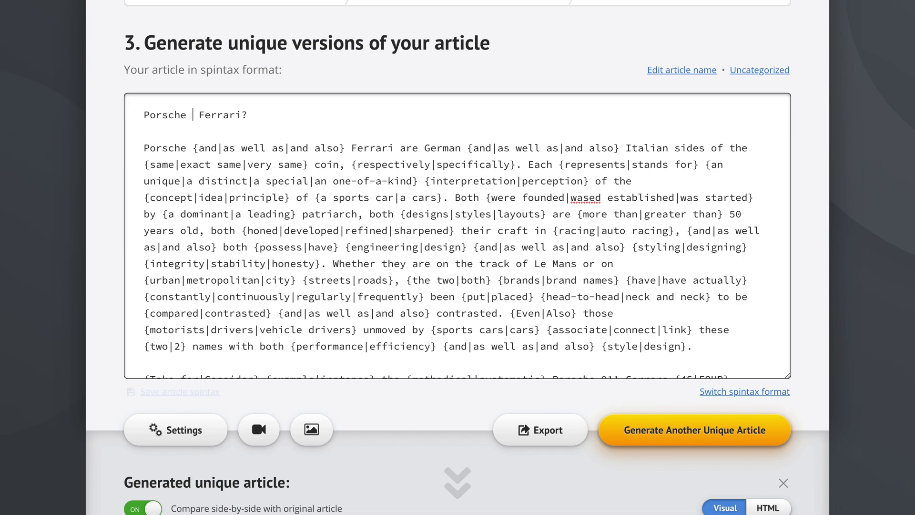
{"action": "type", "text": "Or"}
{"action": "left_click", "coordinate": [809, 152]}
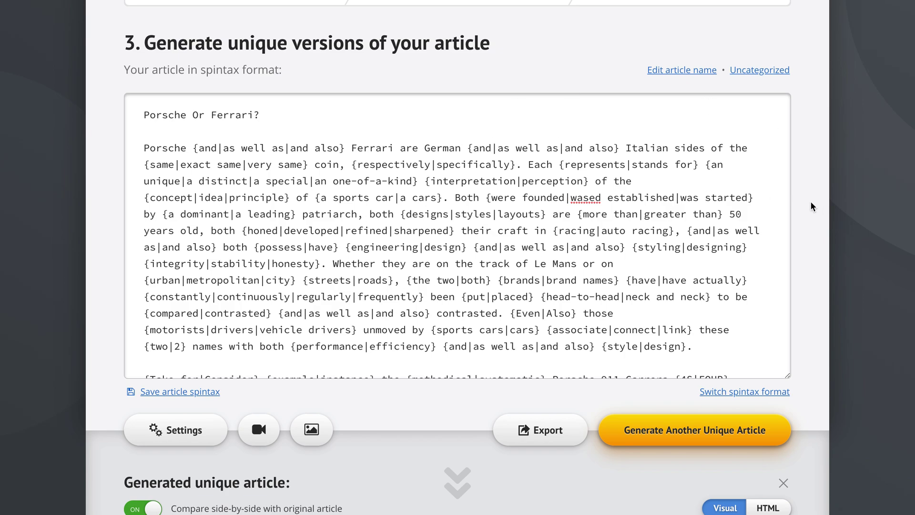
{"action": "scroll", "coordinate": [812, 206], "scroll_direction": "down", "scroll_amount": 8}
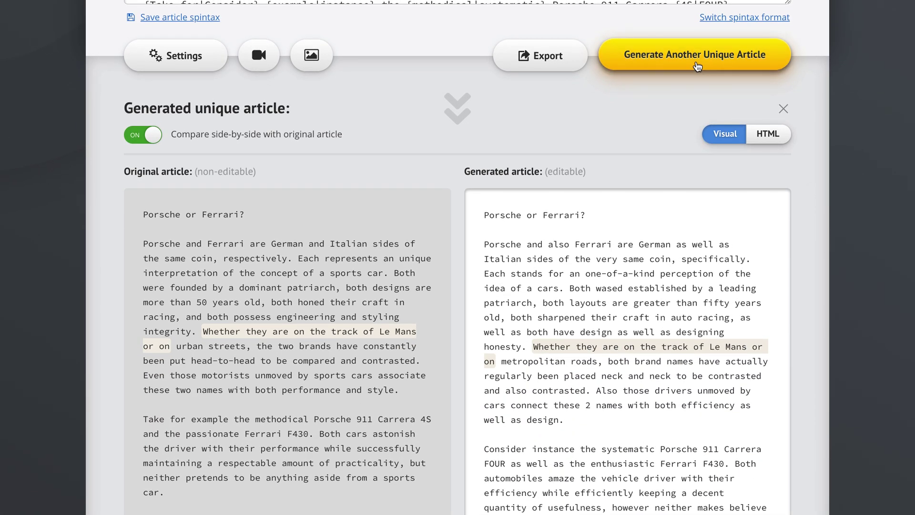
Generate a new unique article, titled 'Porsche Or Ferrari?'.
{"action": "left_click", "coordinate": [696, 66]}
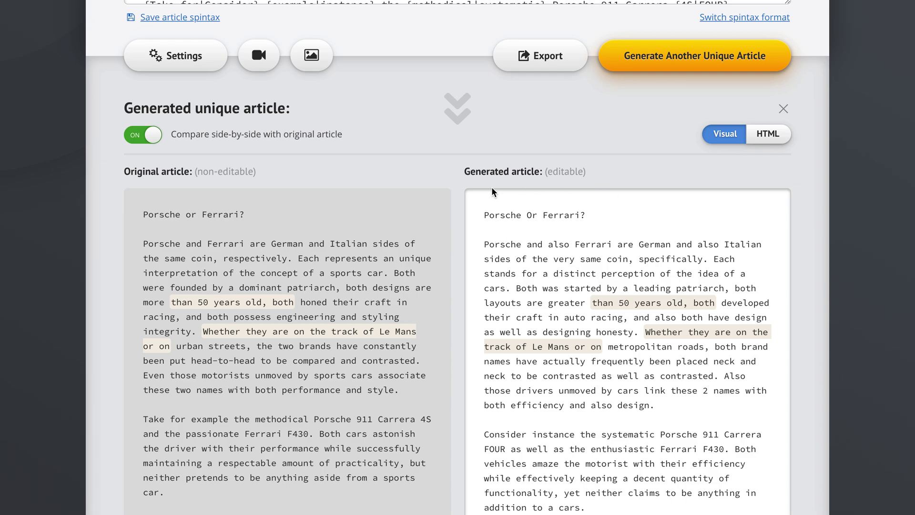
{"action": "left_click", "coordinate": [528, 215]}
{"action": "double_click", "coordinate": [530, 215]}
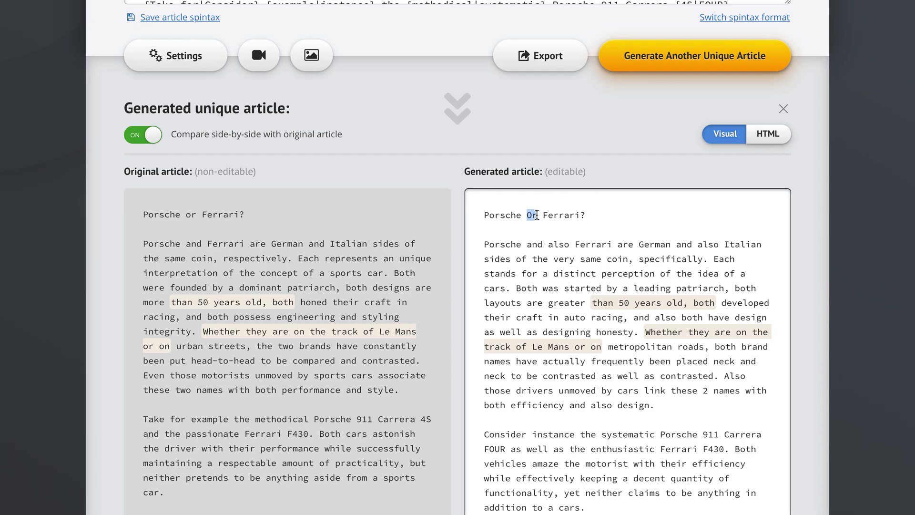
{"action": "left_click", "coordinate": [582, 215]}
Change '50' to 'fifty' in the generated article and compare it with the original.
{"action": "scroll", "coordinate": [819, 230], "scroll_direction": "down", "scroll_amount": 2}
{"action": "scroll", "coordinate": [821, 250], "scroll_direction": "down", "scroll_amount": 6}
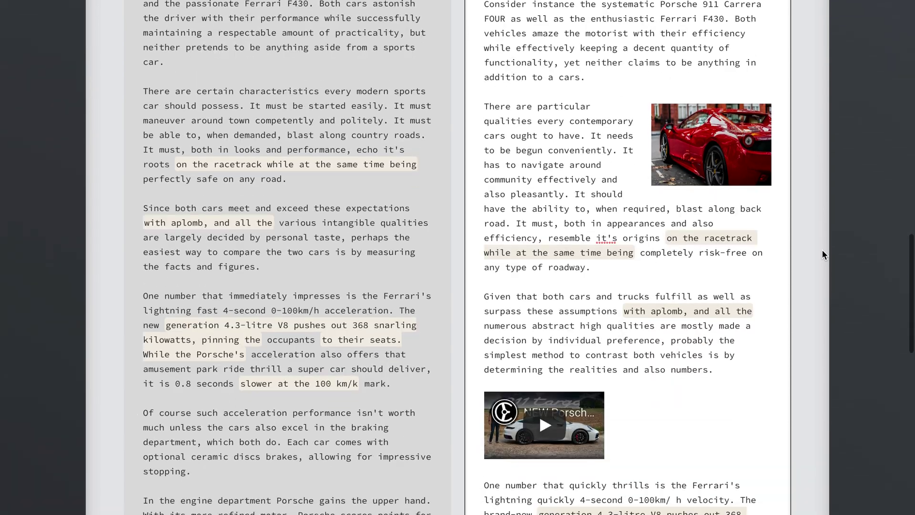
{"action": "scroll", "coordinate": [737, 366], "scroll_direction": "down", "scroll_amount": 4}
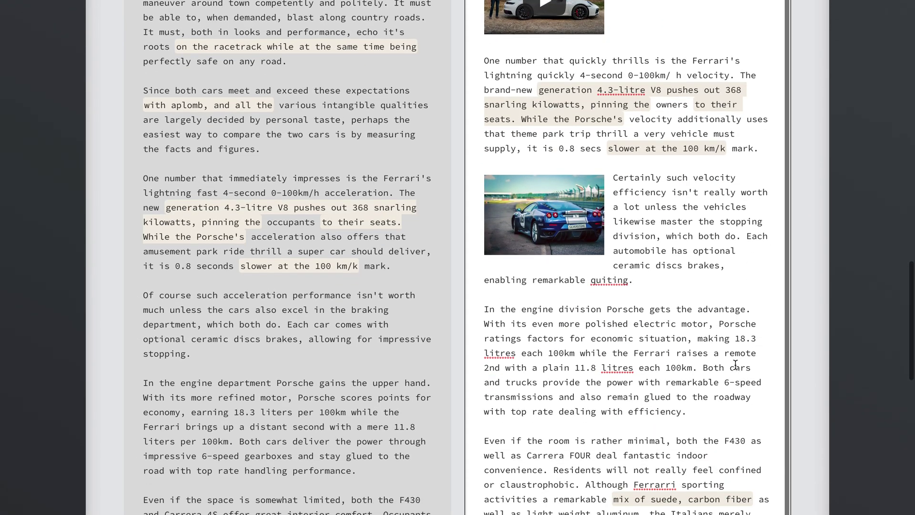
{"action": "scroll", "coordinate": [810, 215], "scroll_direction": "up", "scroll_amount": 10}
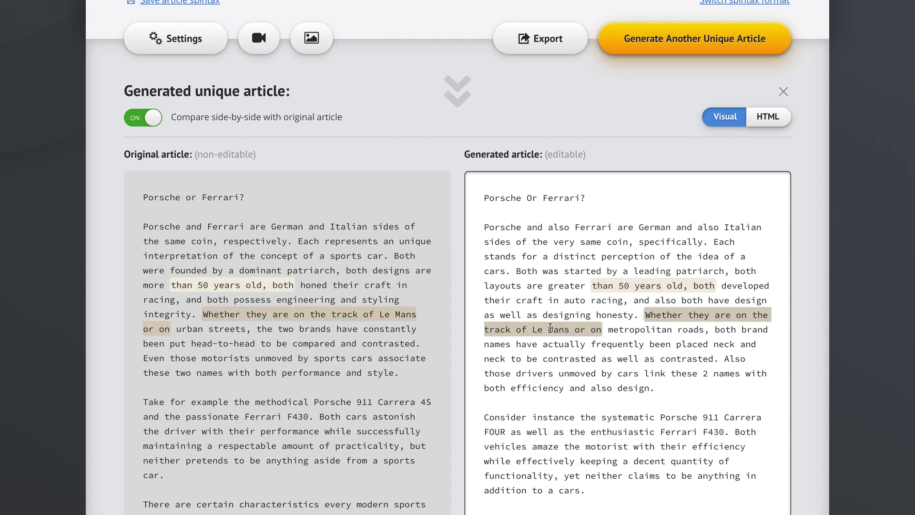
{"action": "double_click", "coordinate": [624, 285]}
{"action": "type", "text": "fifty"}
{"action": "left_click", "coordinate": [825, 258]}
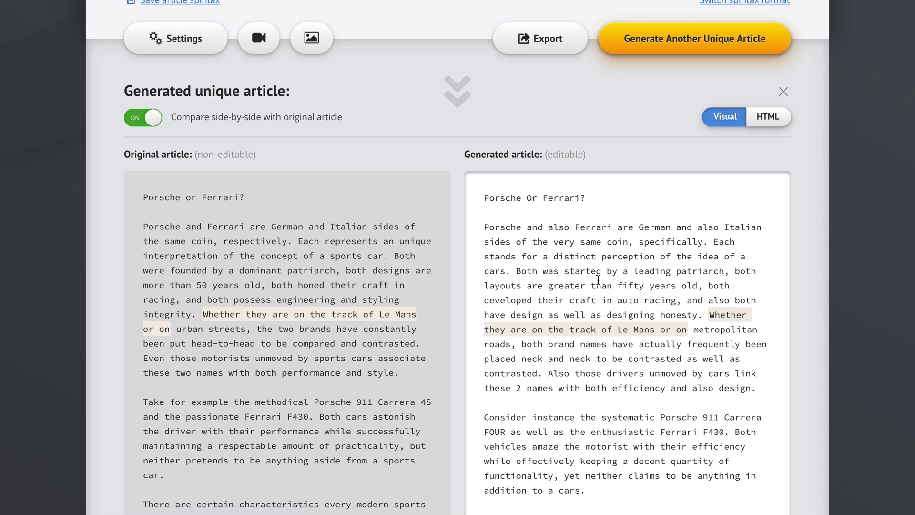
{"action": "left_click", "coordinate": [627, 282]}
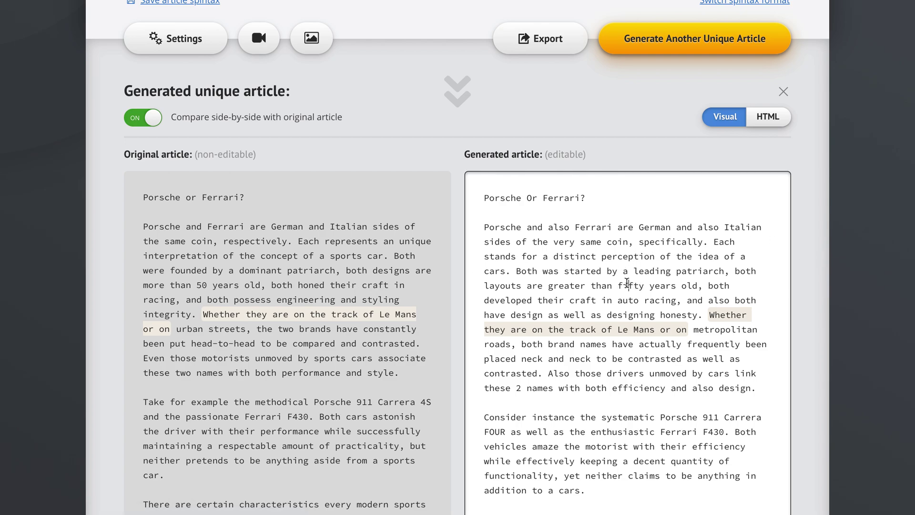
{"action": "left_click", "coordinate": [215, 285]}
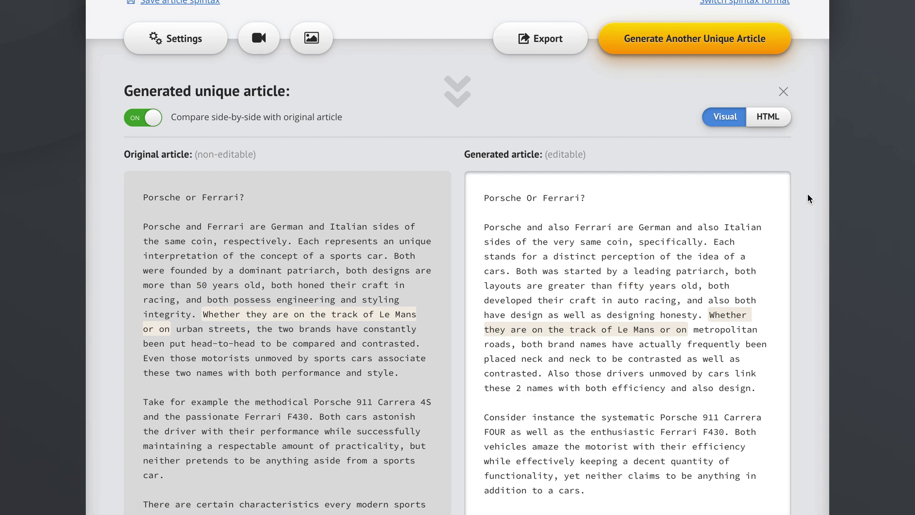
{"action": "scroll", "coordinate": [807, 193], "scroll_direction": "up", "scroll_amount": 7}
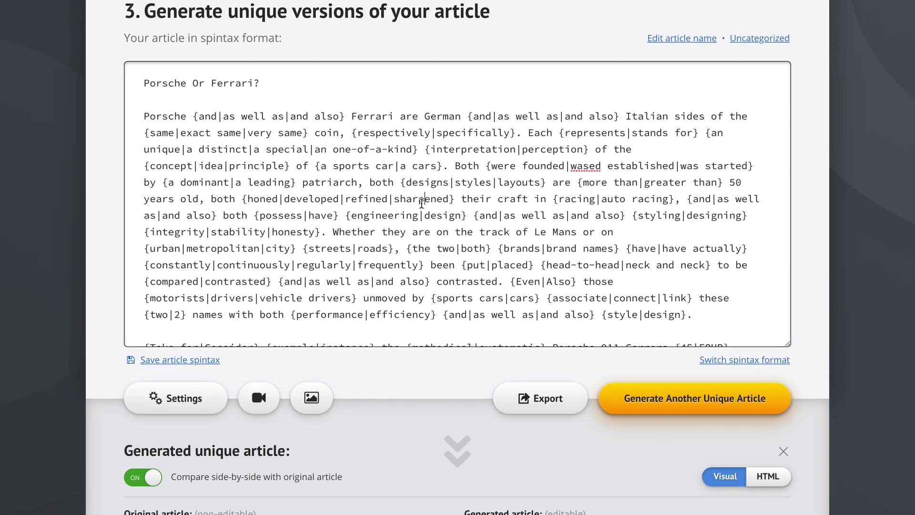
Replace '50' with 'fifty' after '{more than|greater than}' in the spintax's opening paragraph.
{"action": "scroll", "coordinate": [476, 198], "scroll_direction": "down", "scroll_amount": 4}
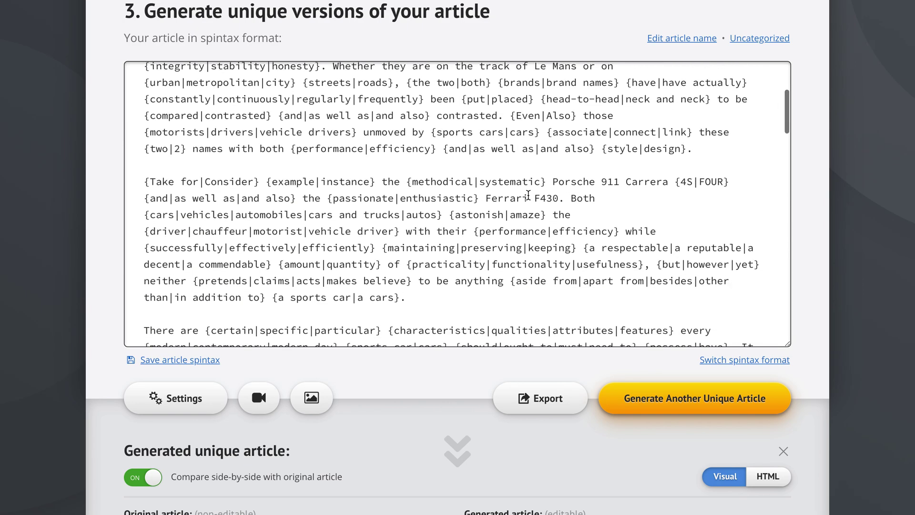
{"action": "scroll", "coordinate": [528, 196], "scroll_direction": "up", "scroll_amount": 3}
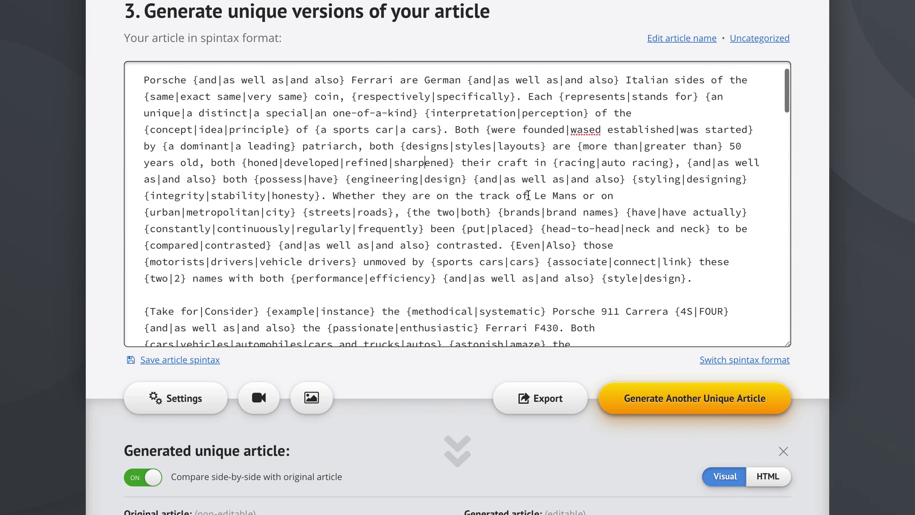
{"action": "scroll", "coordinate": [528, 196], "scroll_direction": "down", "scroll_amount": 10}
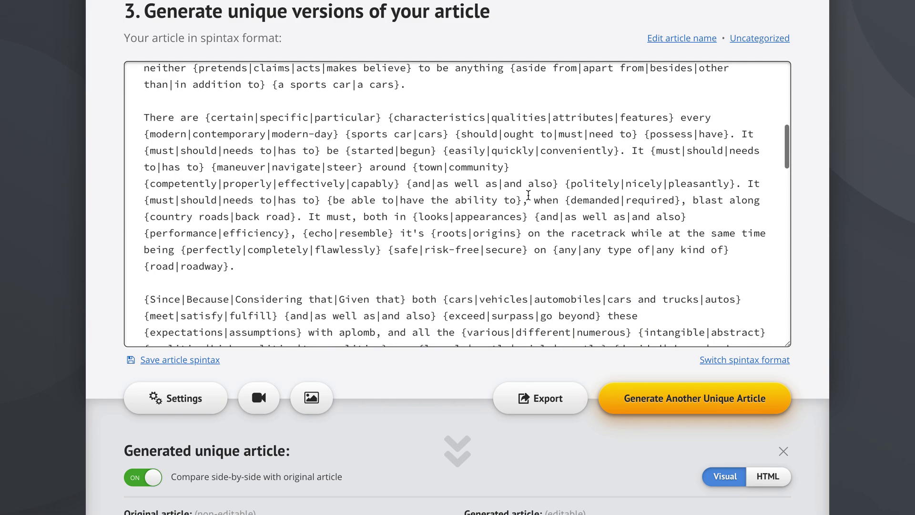
{"action": "scroll", "coordinate": [528, 196], "scroll_direction": "up", "scroll_amount": 10}
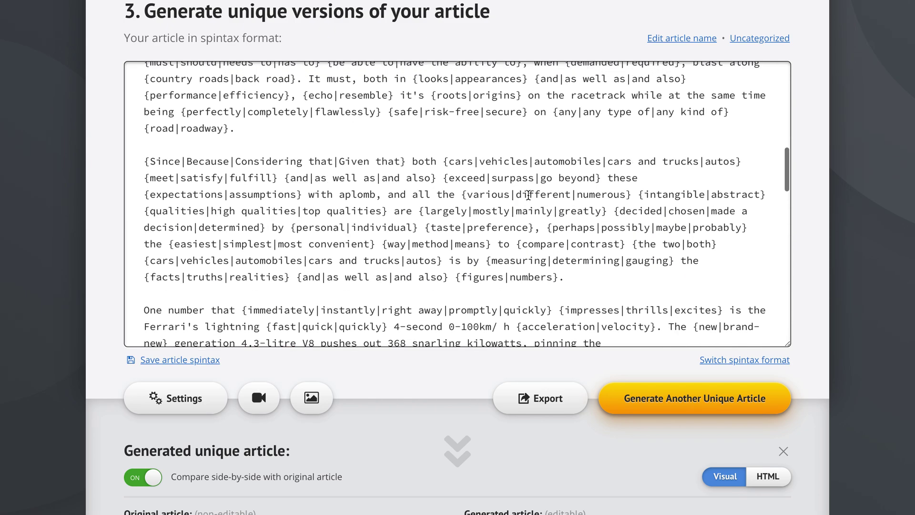
{"action": "scroll", "coordinate": [528, 195], "scroll_direction": "up", "scroll_amount": 3}
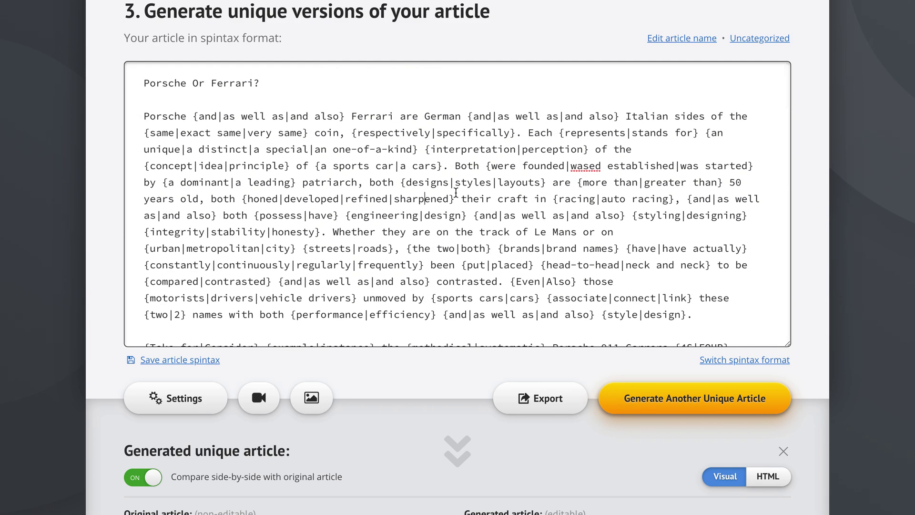
{"action": "left_click", "coordinate": [438, 186]}
{"action": "double_click", "coordinate": [734, 182]}
{"action": "type", "text": "fifty"}
{"action": "left_click", "coordinate": [817, 208]}
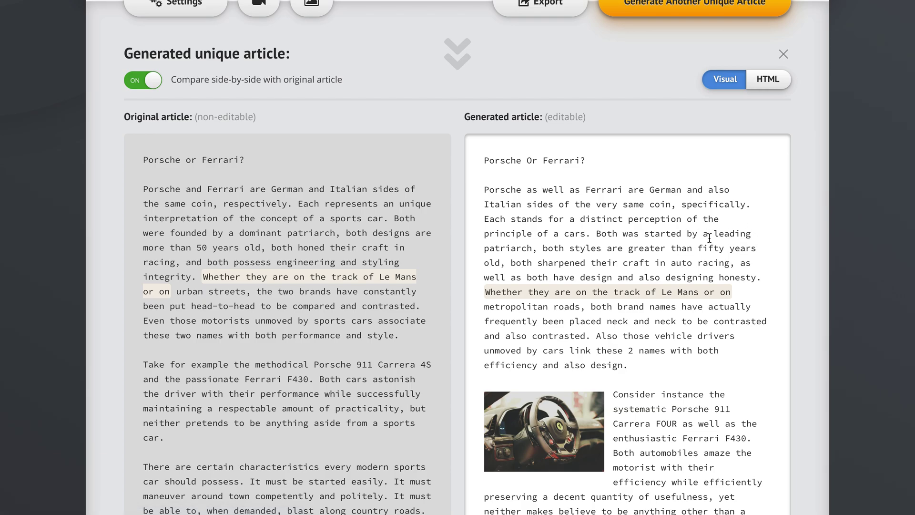
{"action": "scroll", "coordinate": [811, 167], "scroll_direction": "up", "scroll_amount": 9}
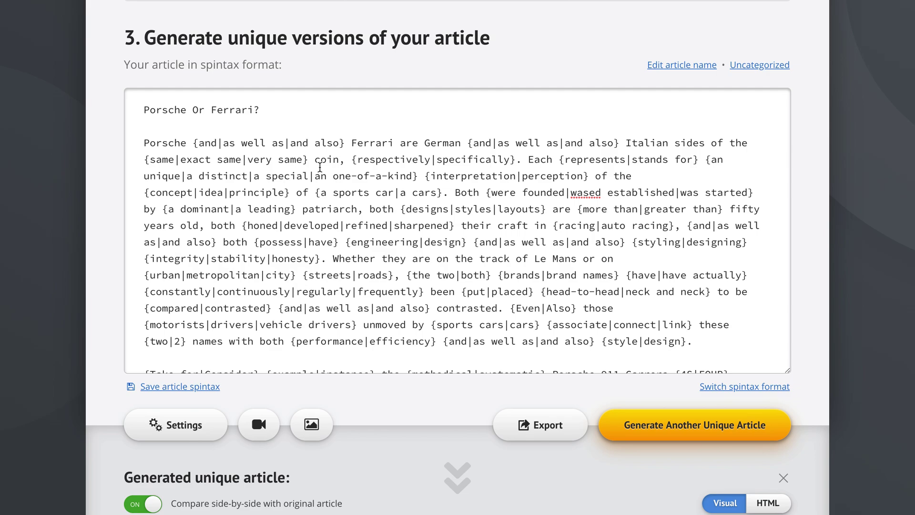
Save the article spintax and confirm the Save Changes dialog with OK.
{"action": "left_click", "coordinate": [179, 388]}
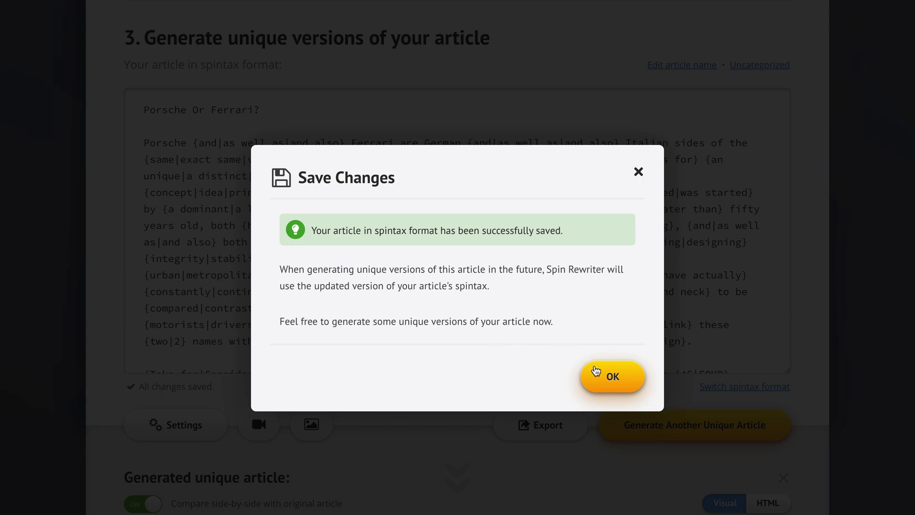
{"action": "left_click", "coordinate": [612, 376]}
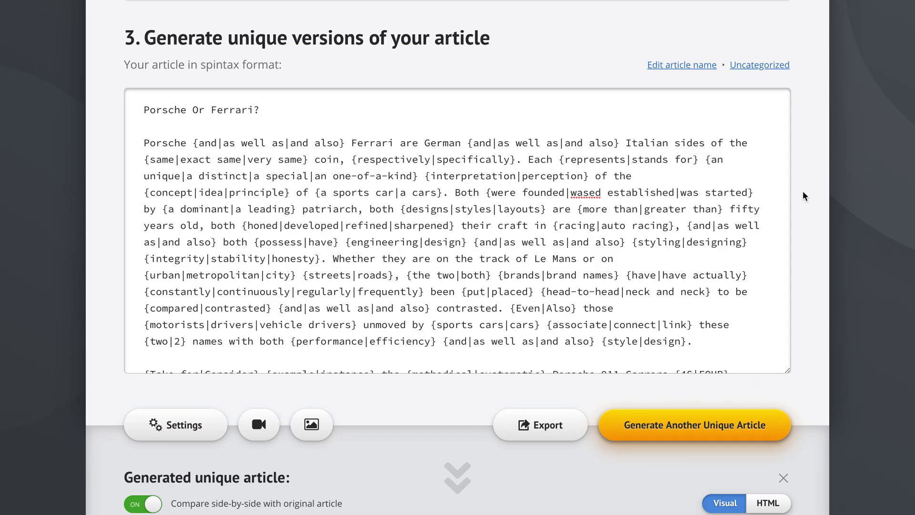